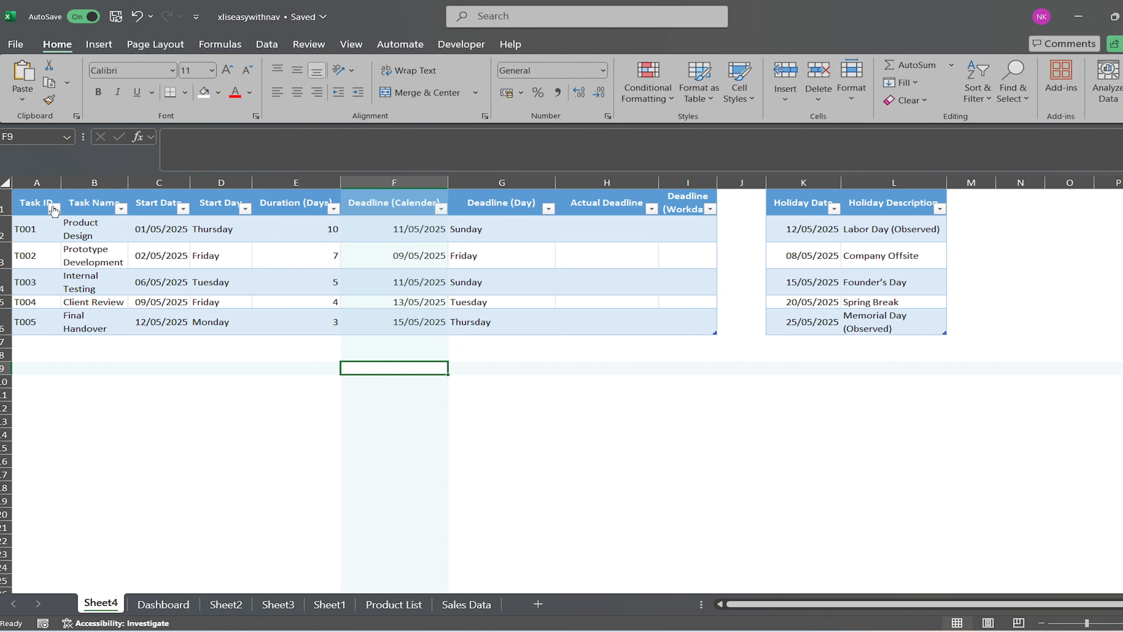
# Review the task schedule table and the separate holiday table.
pyautogui.click(40, 202)
pyautogui.moveTo(40, 202); pyautogui.dragTo(701, 326)
pyautogui.click(309, 354)
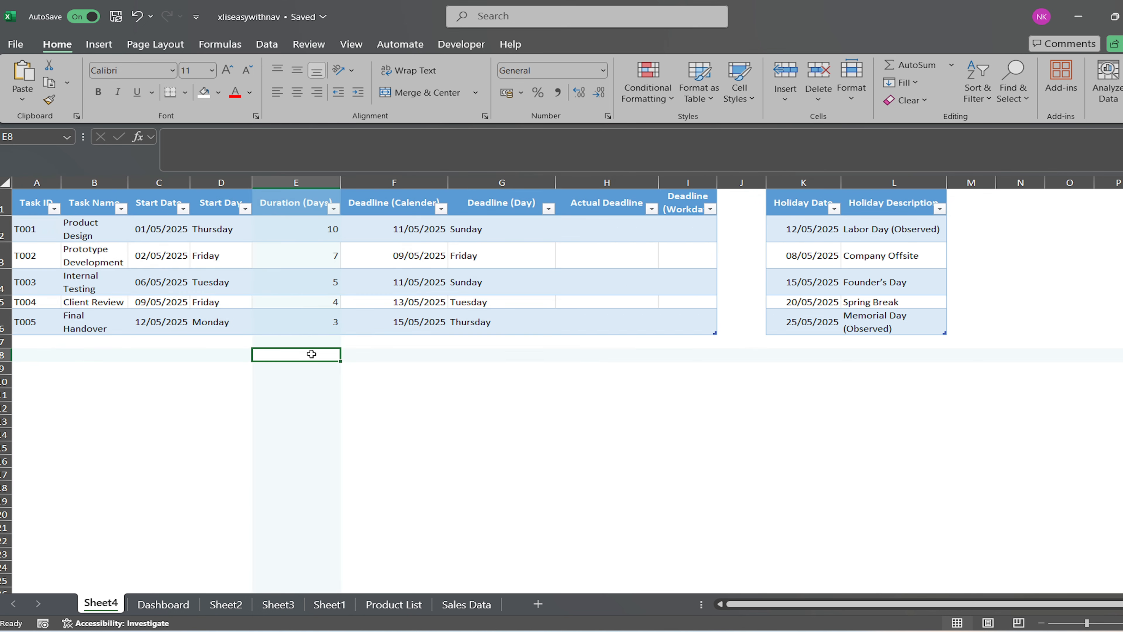
pyautogui.moveTo(856, 202); pyautogui.dragTo(799, 313)
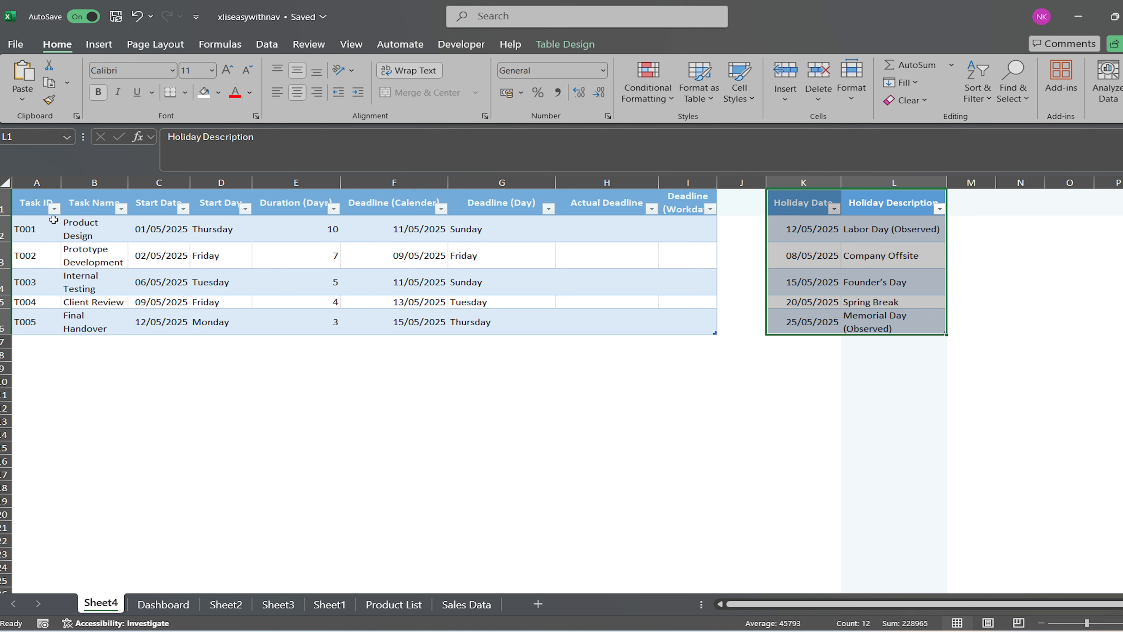
# Go through the task table's columns from Task ID to Deadline (Workday), including the empty Actual Deadline and Deadline (Workday) columns.
pyautogui.click(37, 182)
pyautogui.click(95, 182)
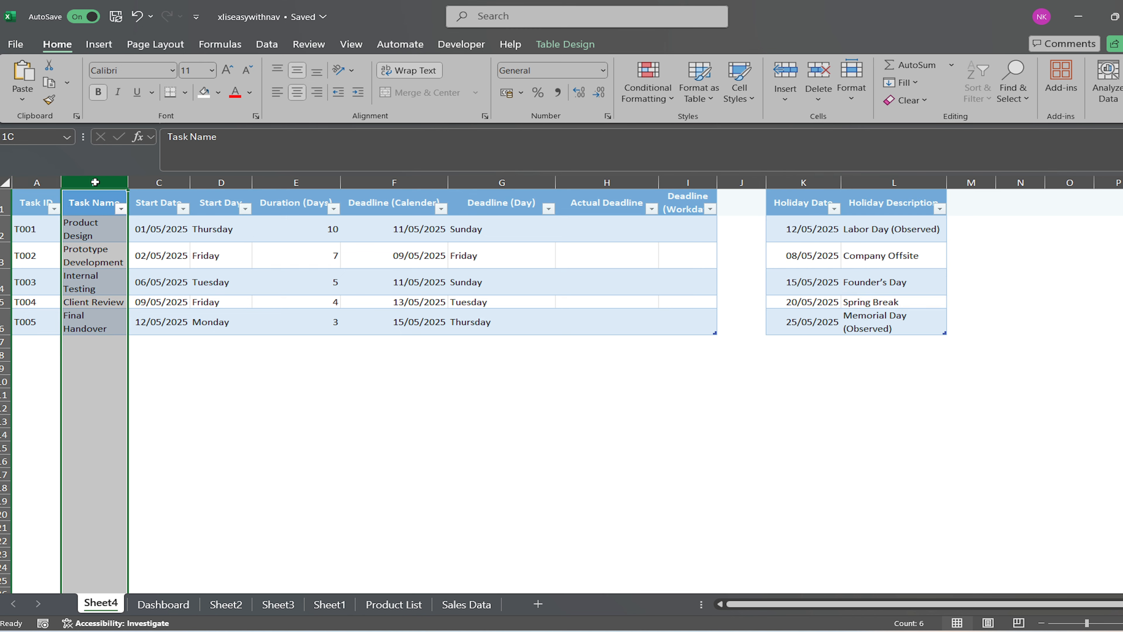
pyautogui.click(158, 181)
pyautogui.click(215, 180)
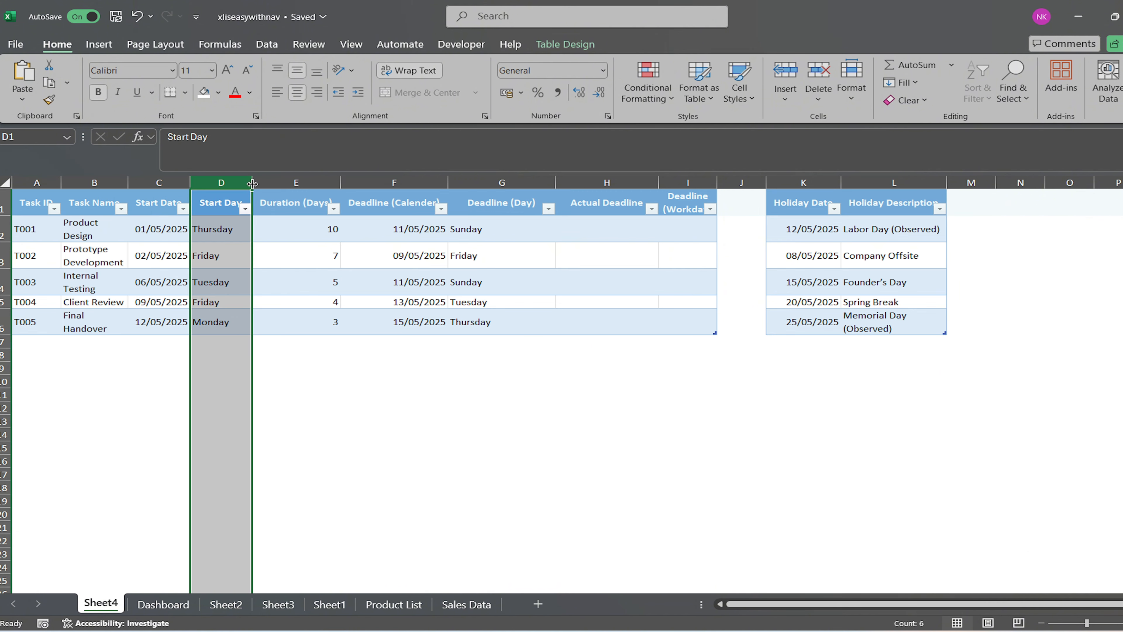
pyautogui.click(296, 182)
pyautogui.click(383, 182)
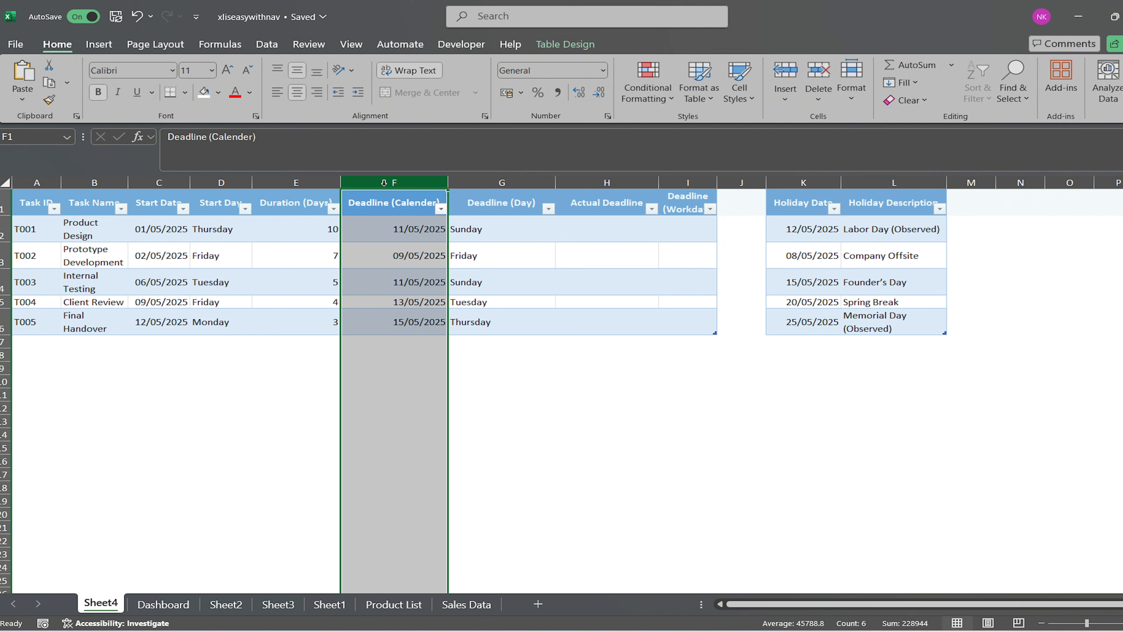
pyautogui.click(489, 182)
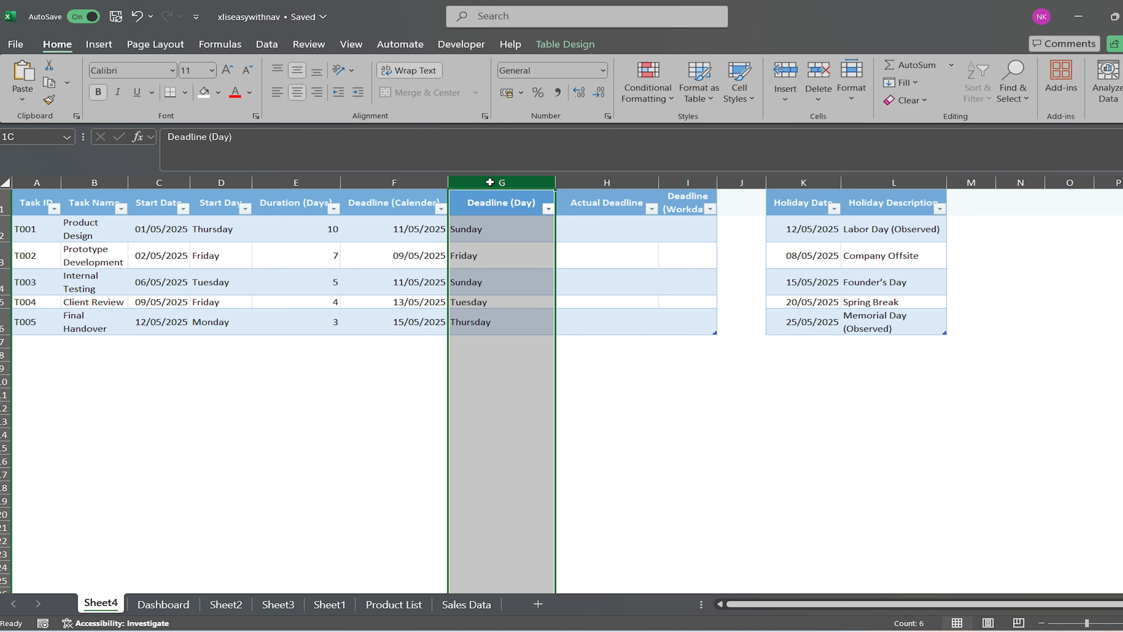
pyautogui.click(602, 181)
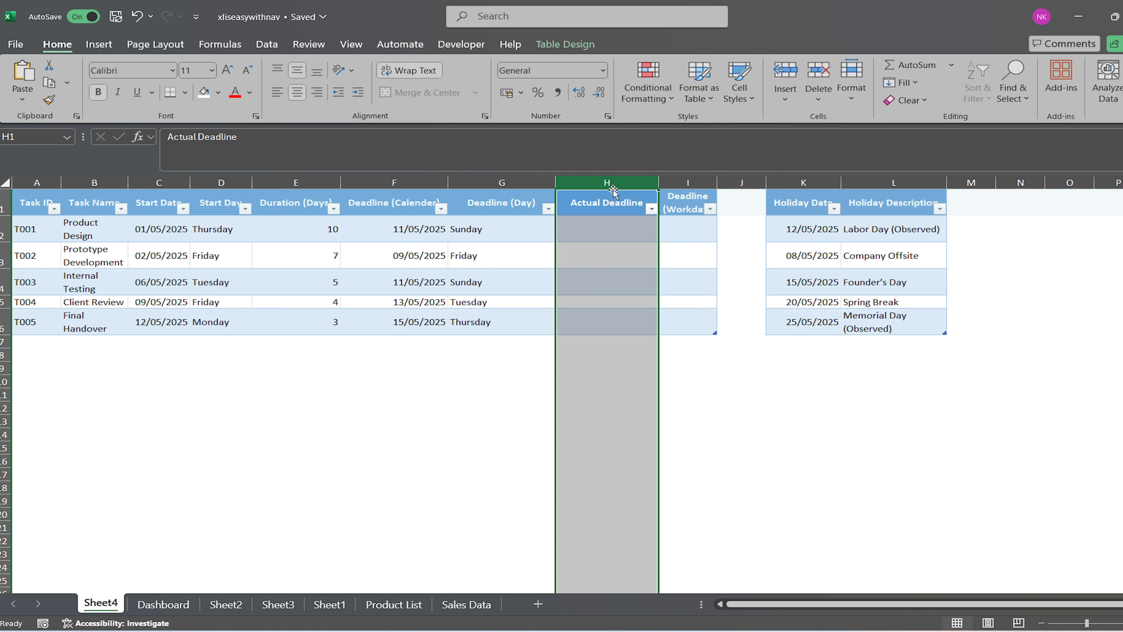
pyautogui.click(686, 183)
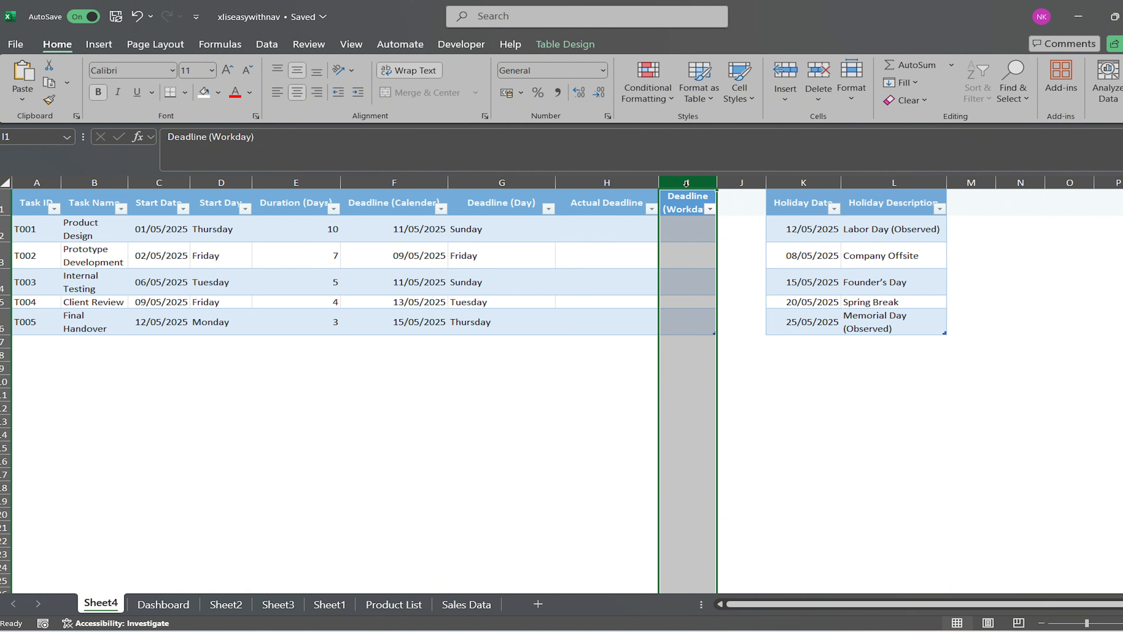
pyautogui.click(571, 345)
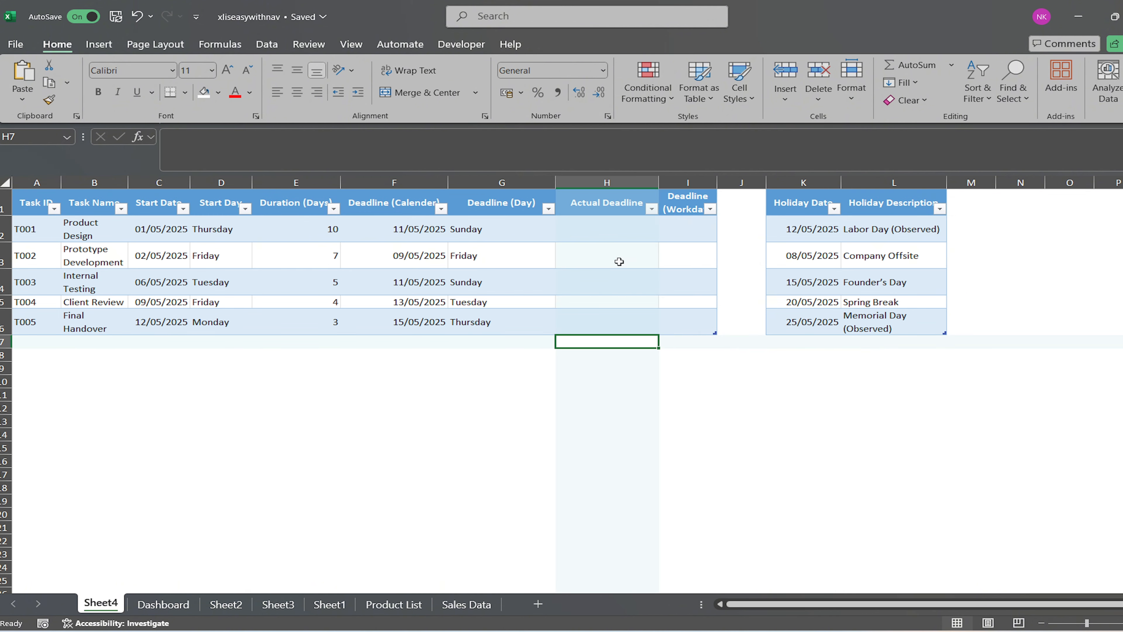
pyautogui.click(594, 200)
pyautogui.moveTo(640, 208); pyautogui.dragTo(679, 317)
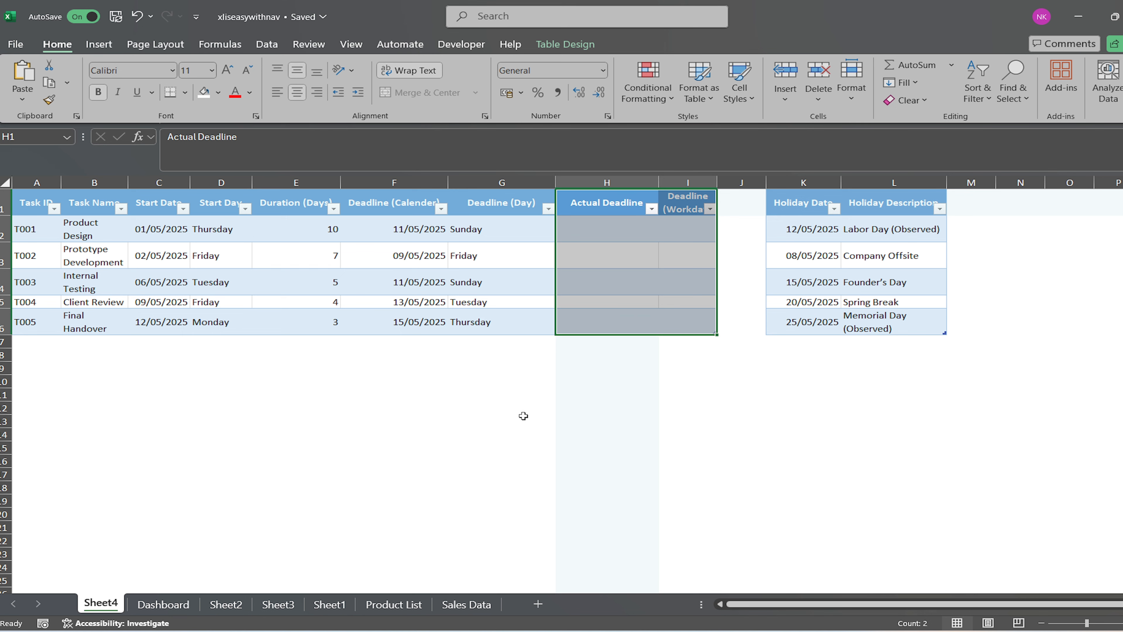
pyautogui.click(552, 369)
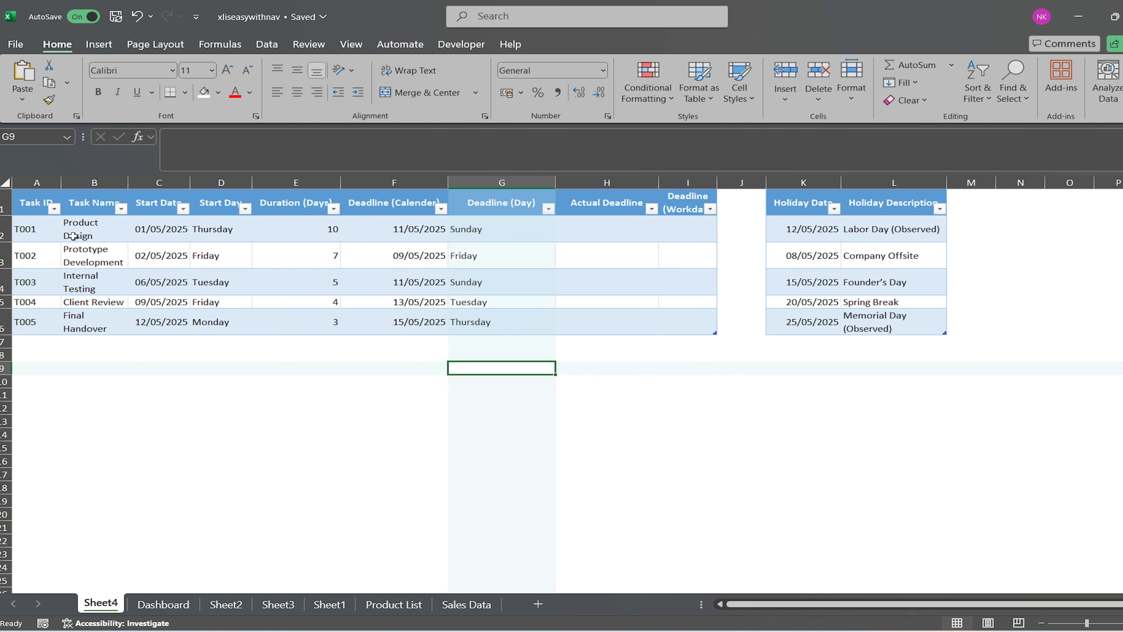
# Examine the start date, start day and duration of tasks T001 and T002.
pyautogui.click(34, 233)
pyautogui.click(147, 228)
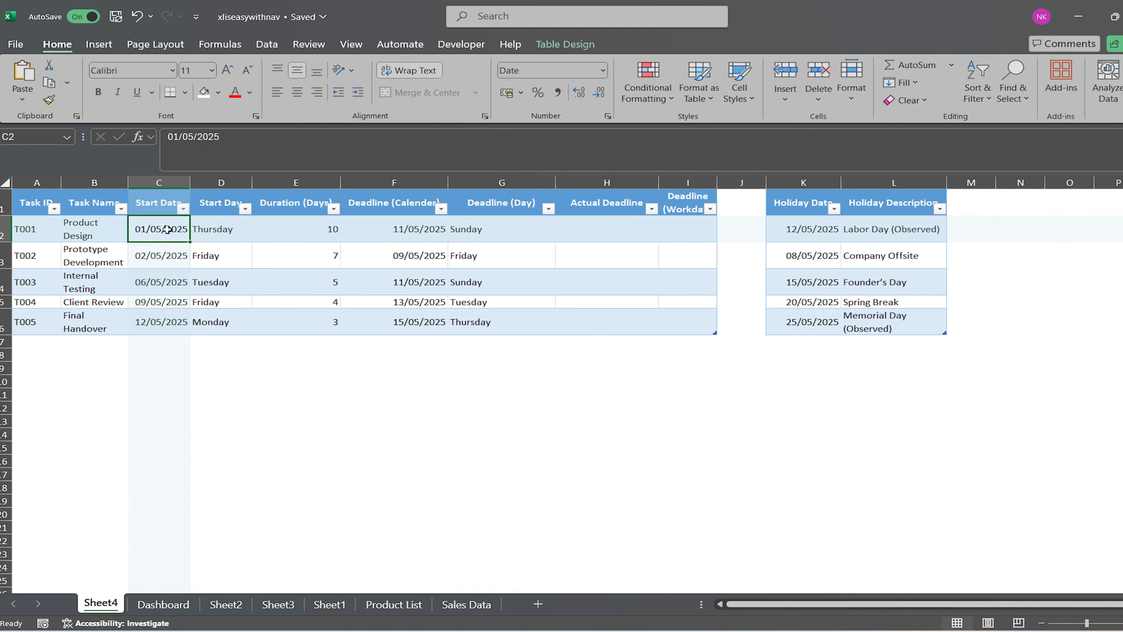
pyautogui.click(214, 228)
pyautogui.click(293, 229)
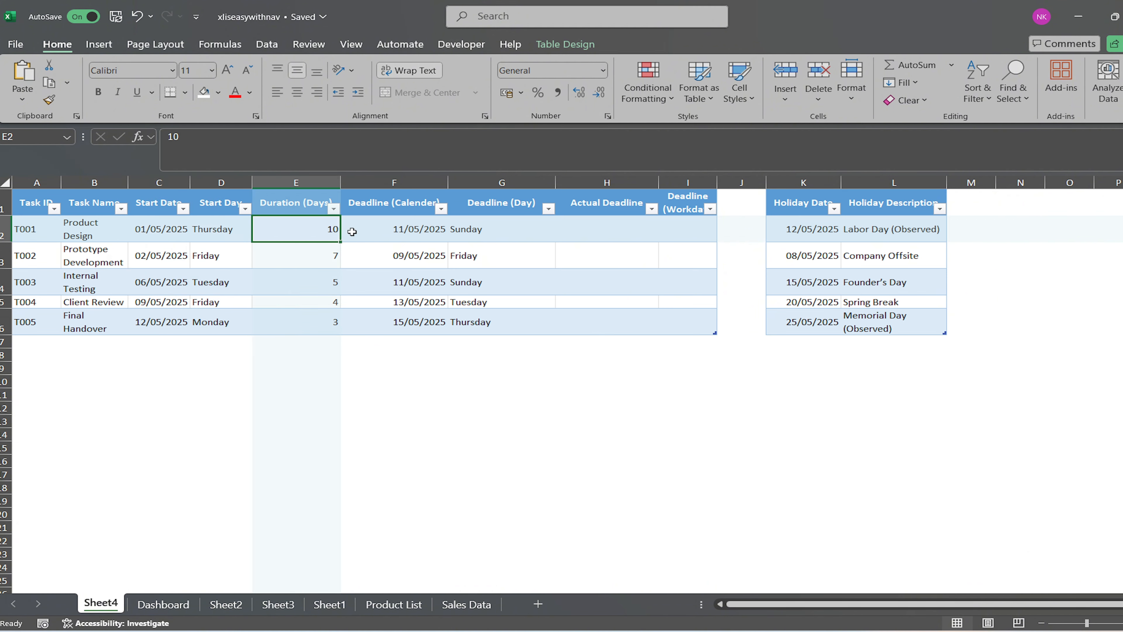
pyautogui.click(155, 245)
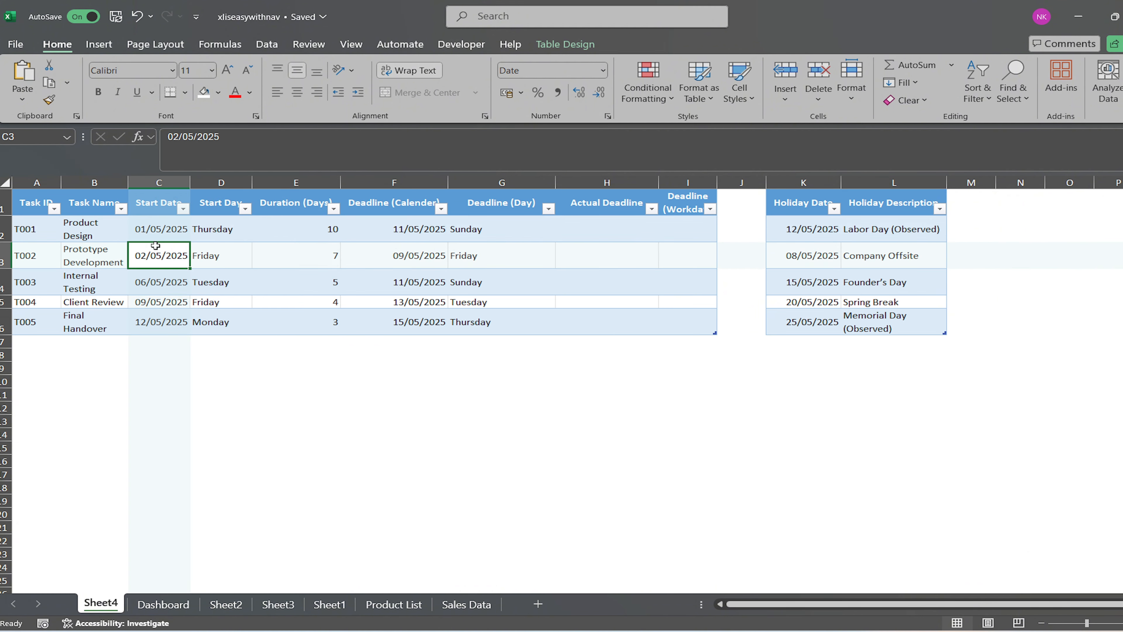
pyautogui.click(213, 255)
pyautogui.click(312, 255)
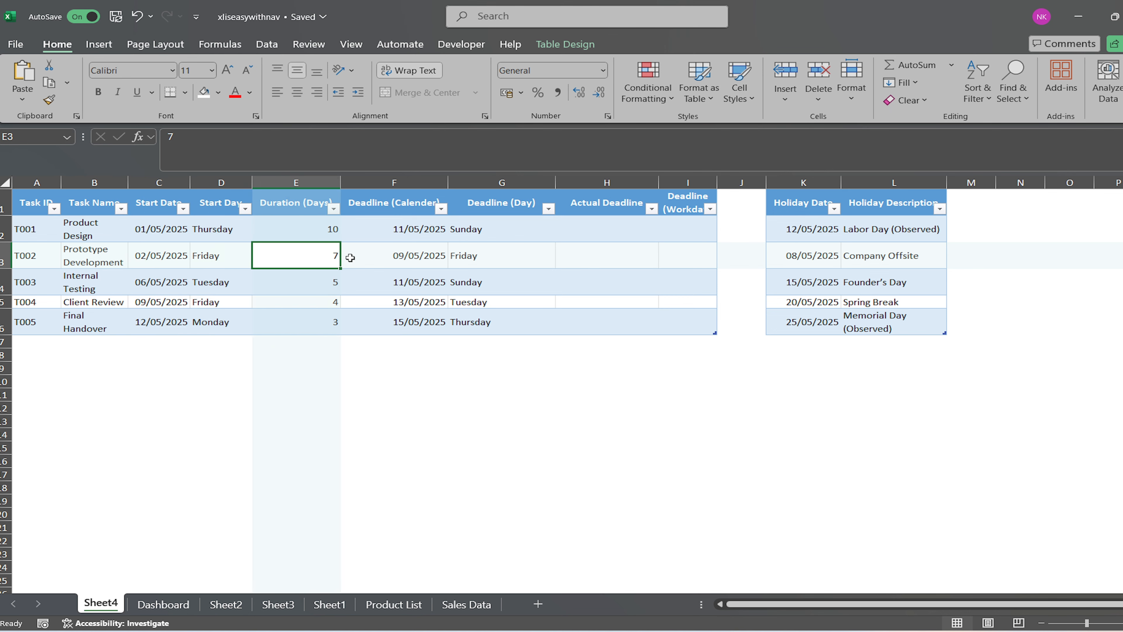
# Inspect task T001's duration, calendar deadline and the formula behind its Deadline (Day) value.
pyautogui.click(319, 227)
pyautogui.click(370, 229)
pyautogui.click(482, 226)
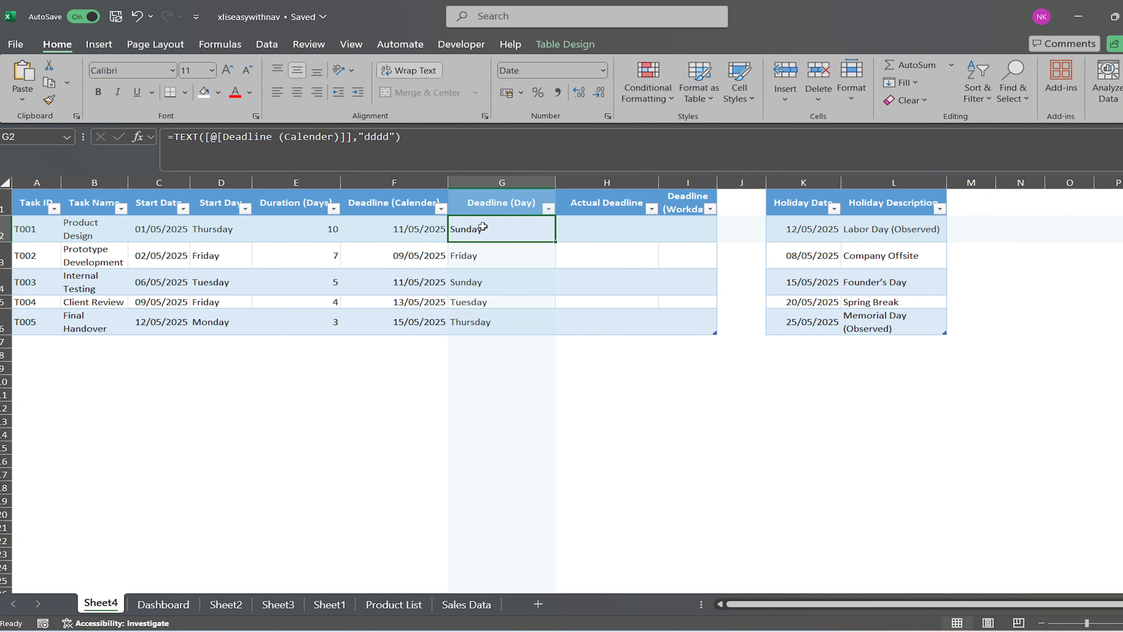
pyautogui.click(422, 137)
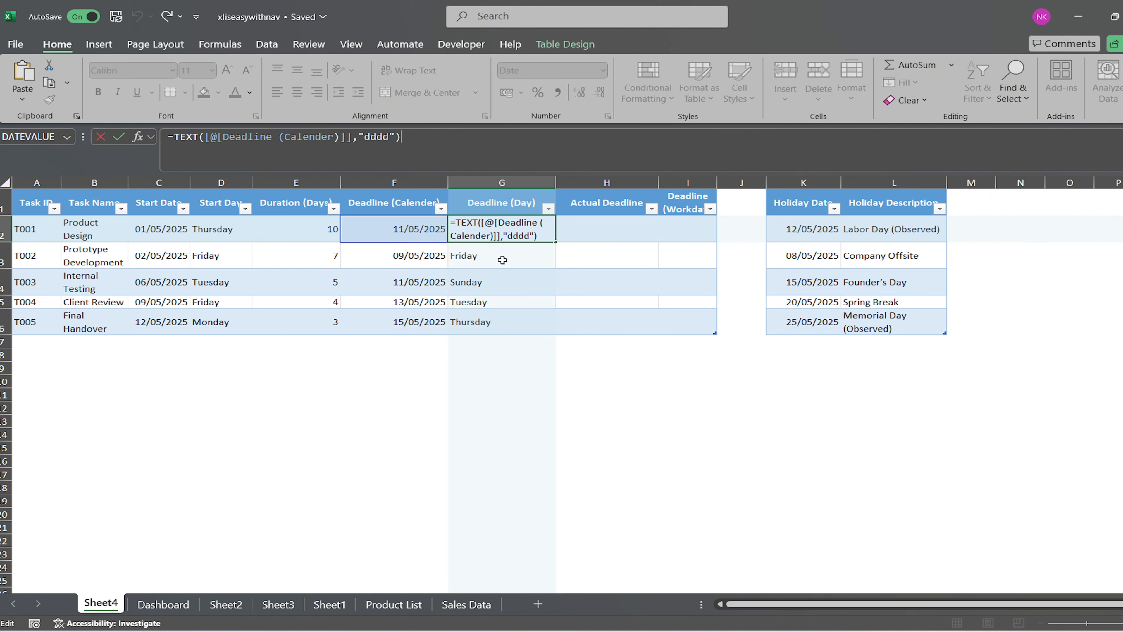
pyautogui.press('Return')
pyautogui.press('Up')
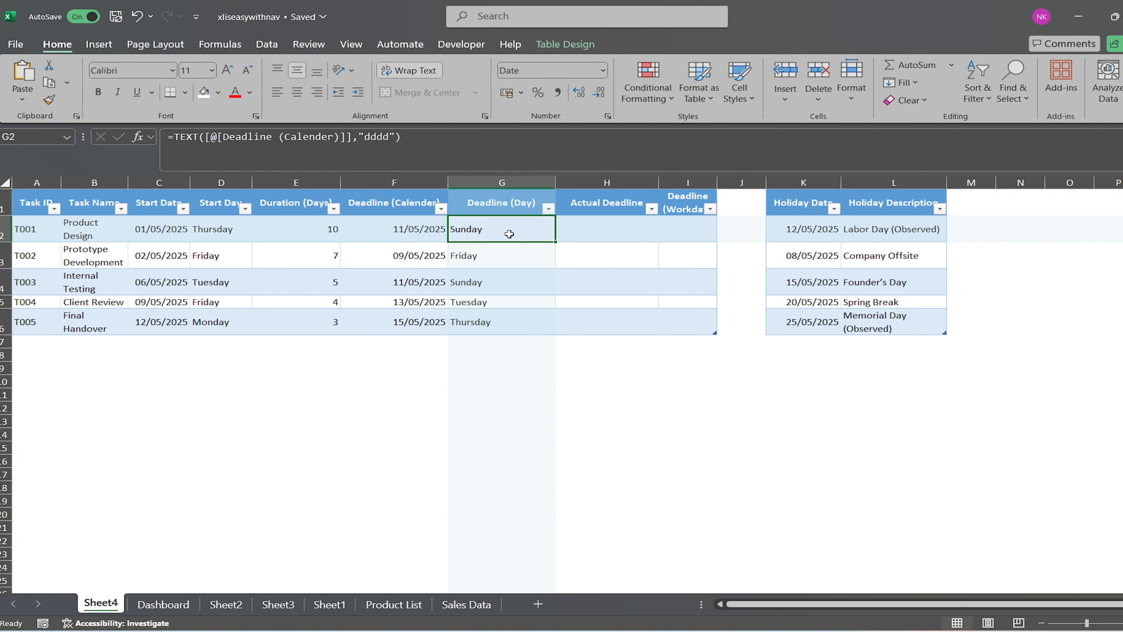
pyautogui.click(478, 354)
# Fill the Actual Deadline column with =WORKDAY([@[Start Date]],[@[Duration (Days)]]), starting in H2.
pyautogui.click(591, 232)
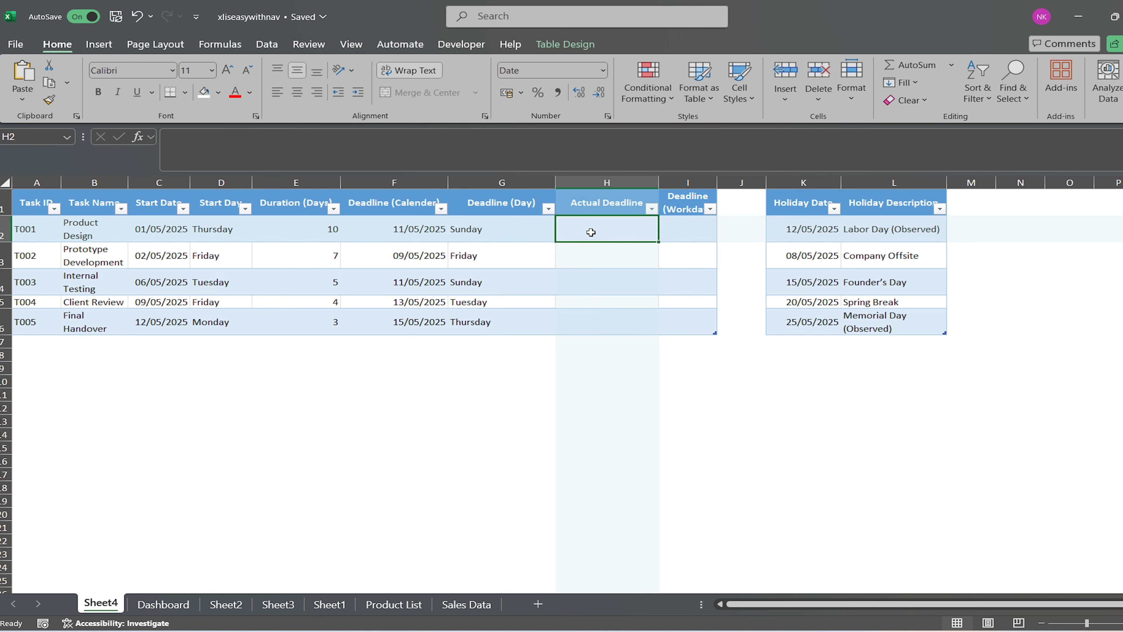
pyautogui.write('=workda')
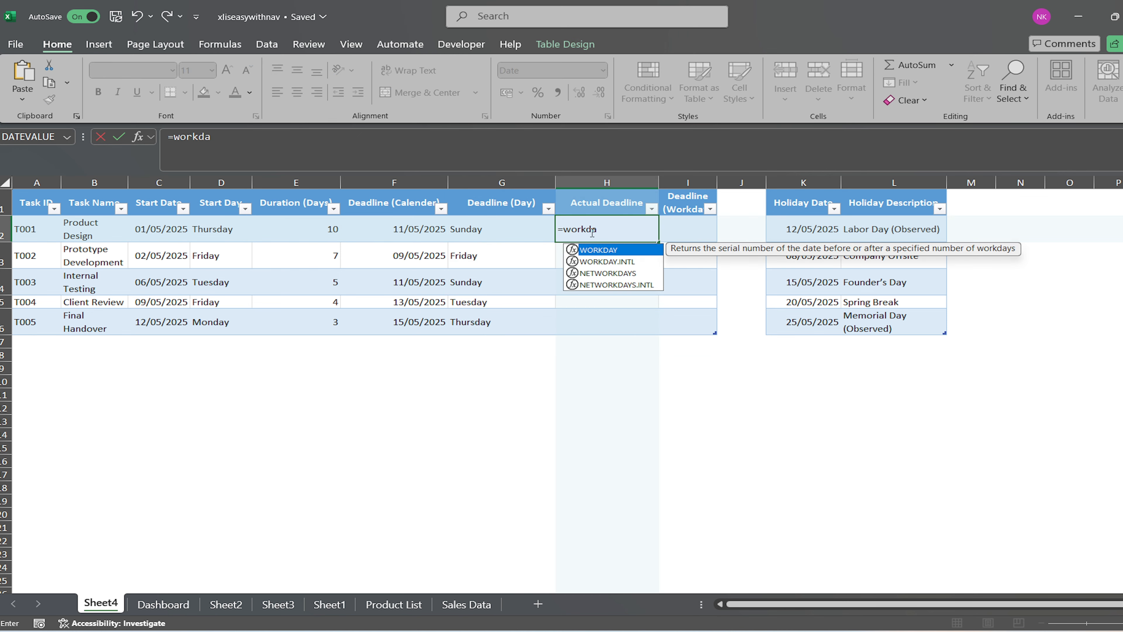
pyautogui.write('y')
pyautogui.write('(')
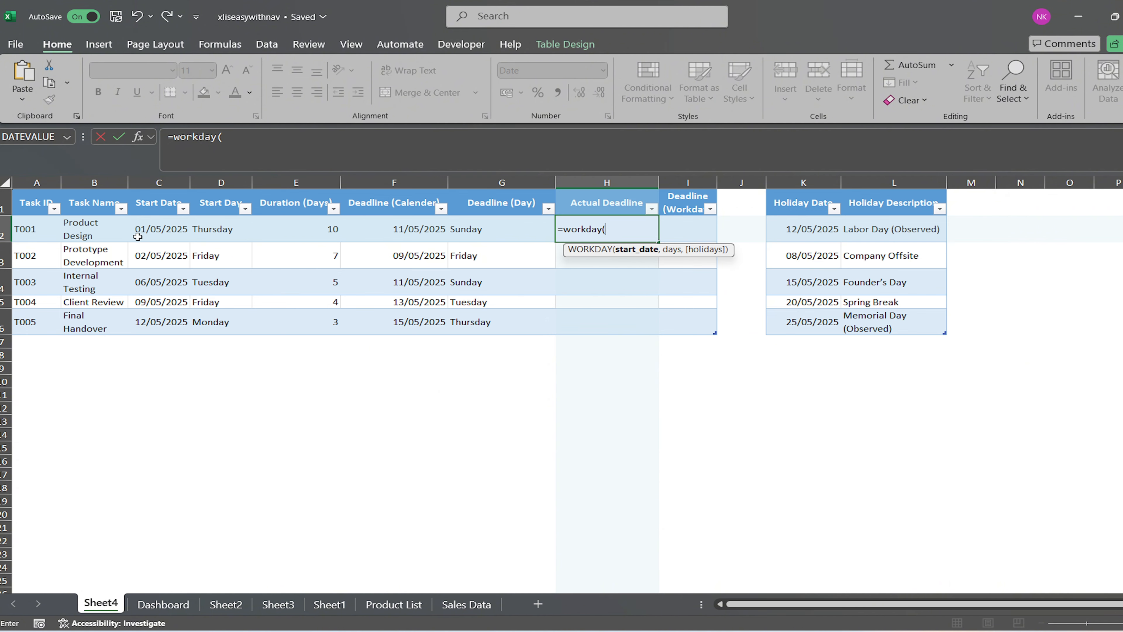
pyautogui.click(144, 229)
pyautogui.write(',')
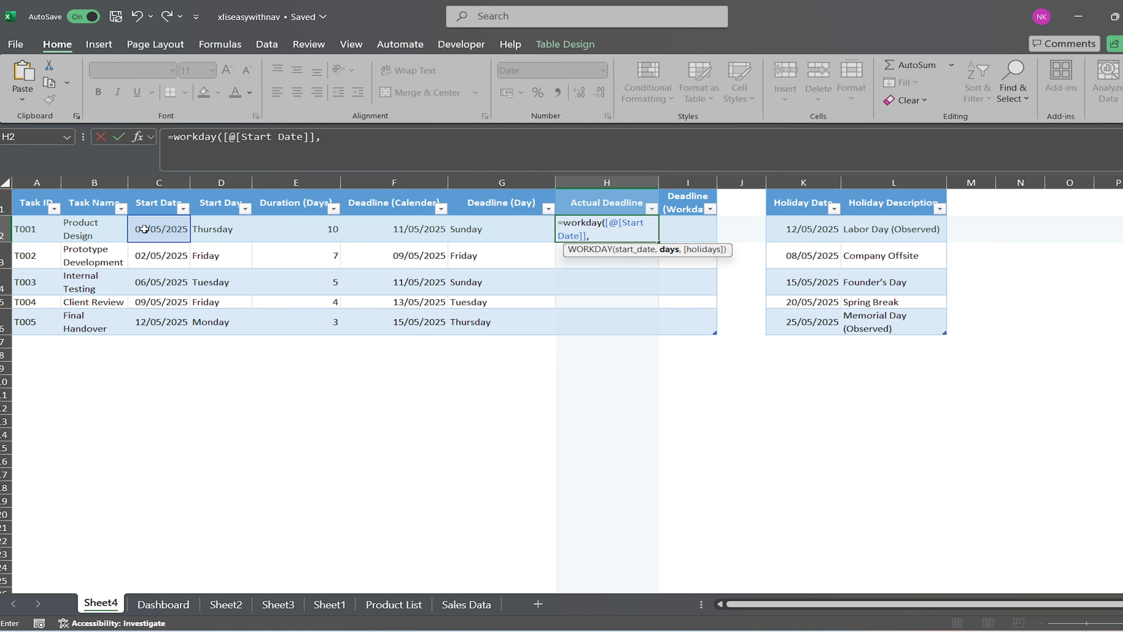
pyautogui.click(300, 228)
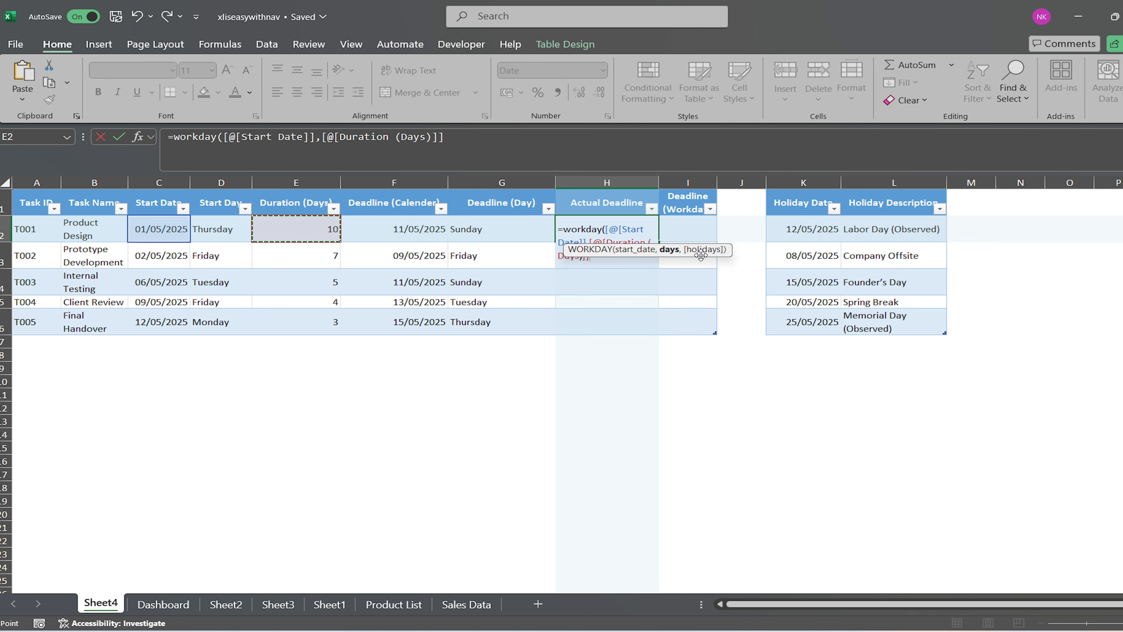
pyautogui.write(')')
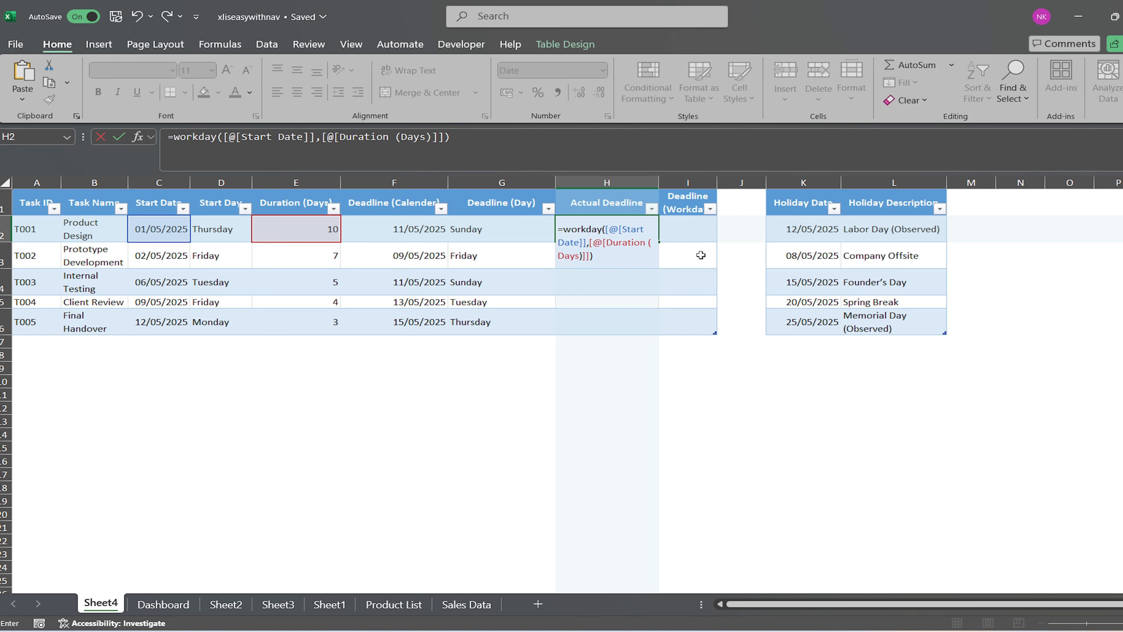
pyautogui.press('Return')
pyautogui.moveTo(612, 224); pyautogui.dragTo(611, 317)
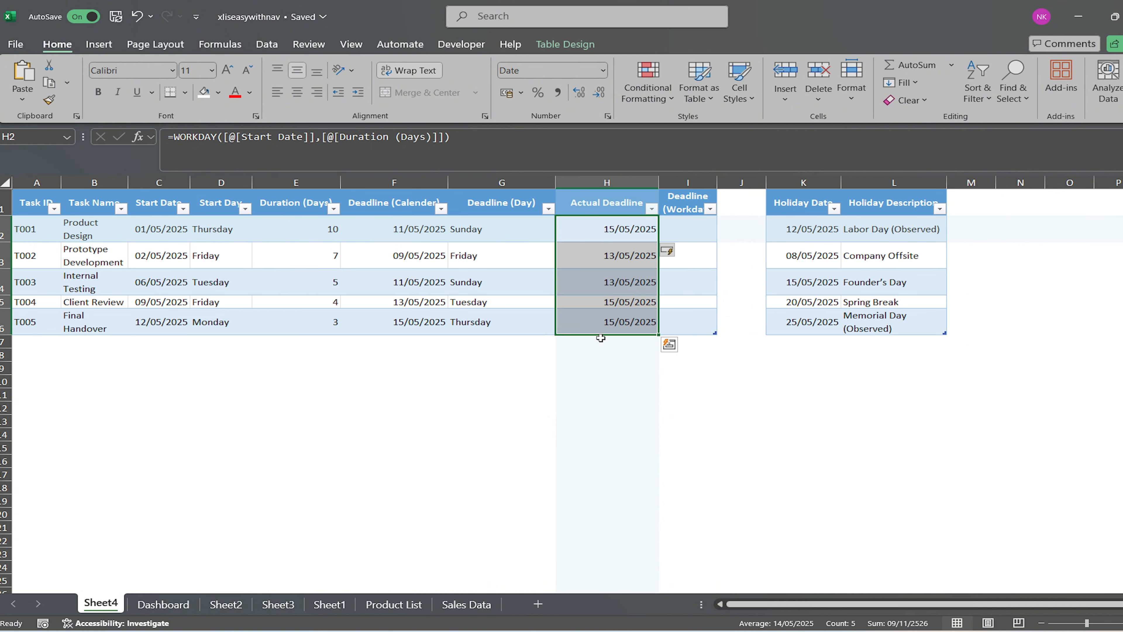
# Fill the Deadline (Workday) column with =TEXT([@[Actual Deadline]],"dddd"), starting in I2.
pyautogui.click(678, 232)
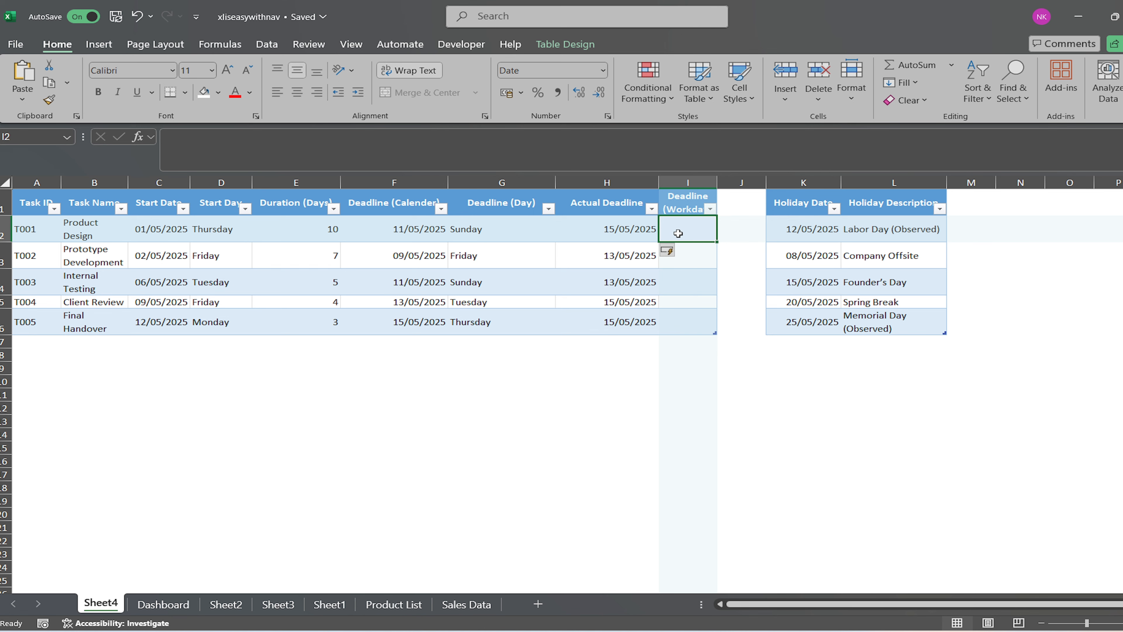
pyautogui.write('=Text')
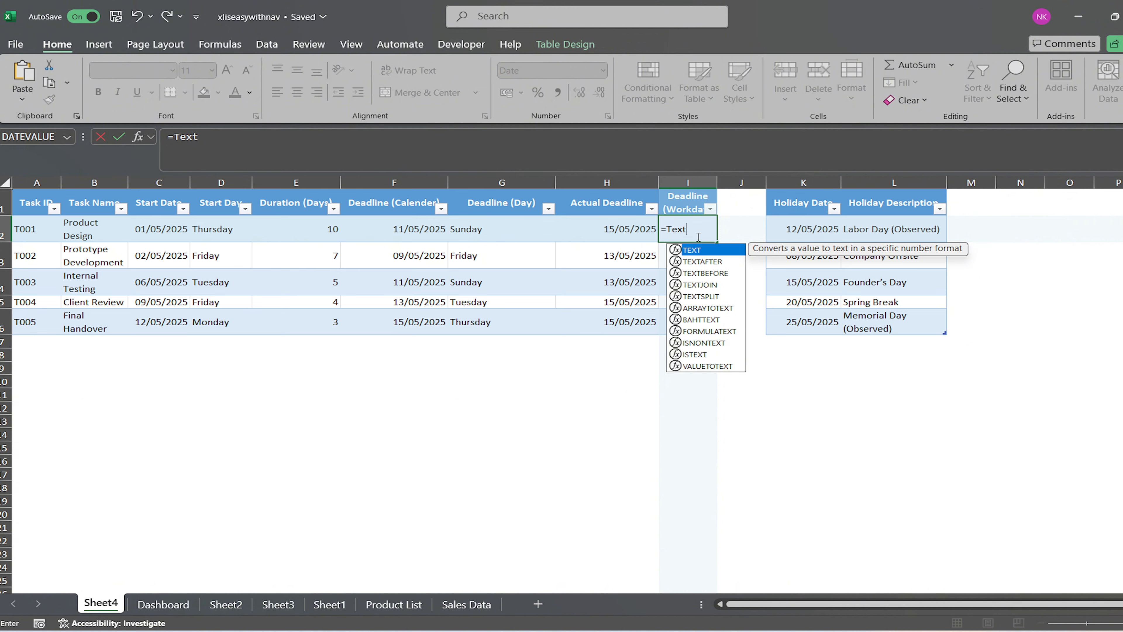
pyautogui.write('(')
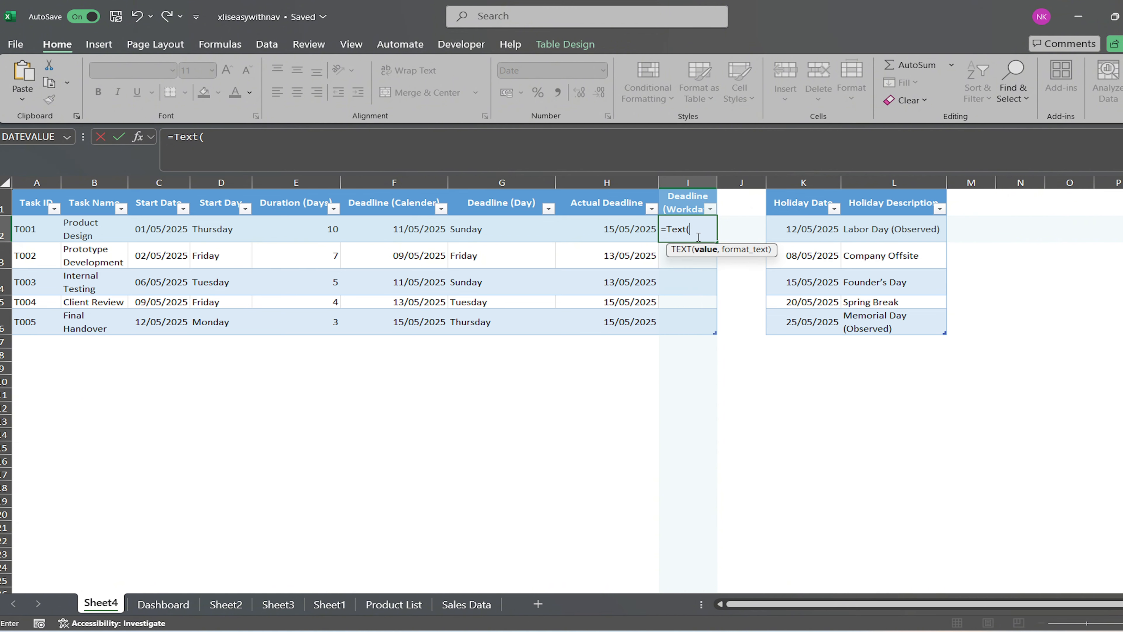
pyautogui.click(608, 235)
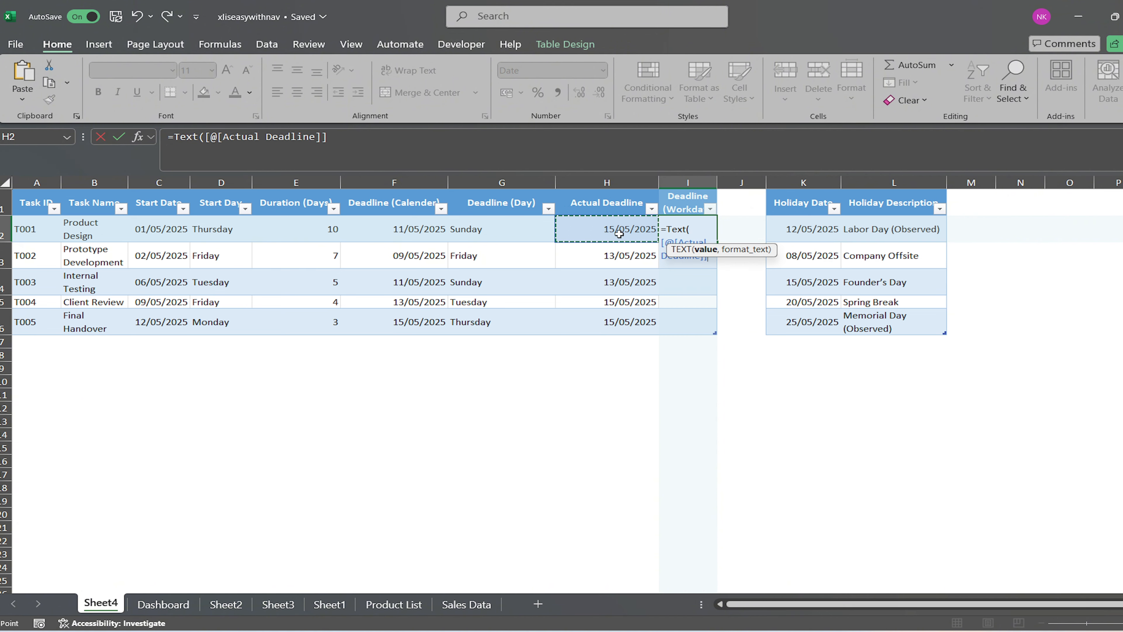
pyautogui.write(',')
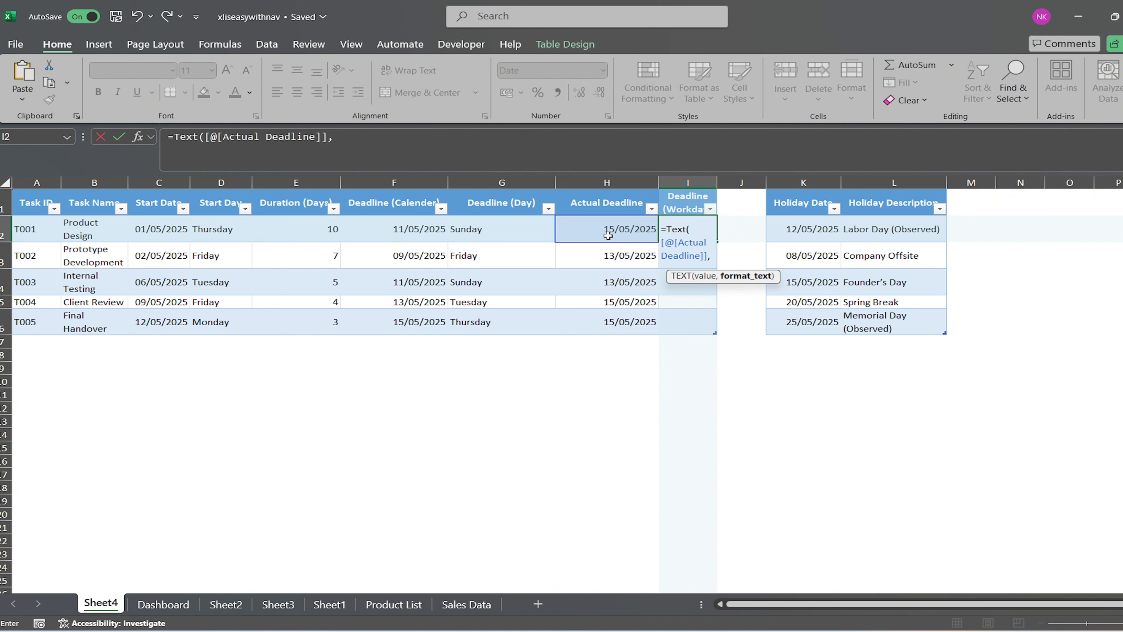
pyautogui.write('"dddd')
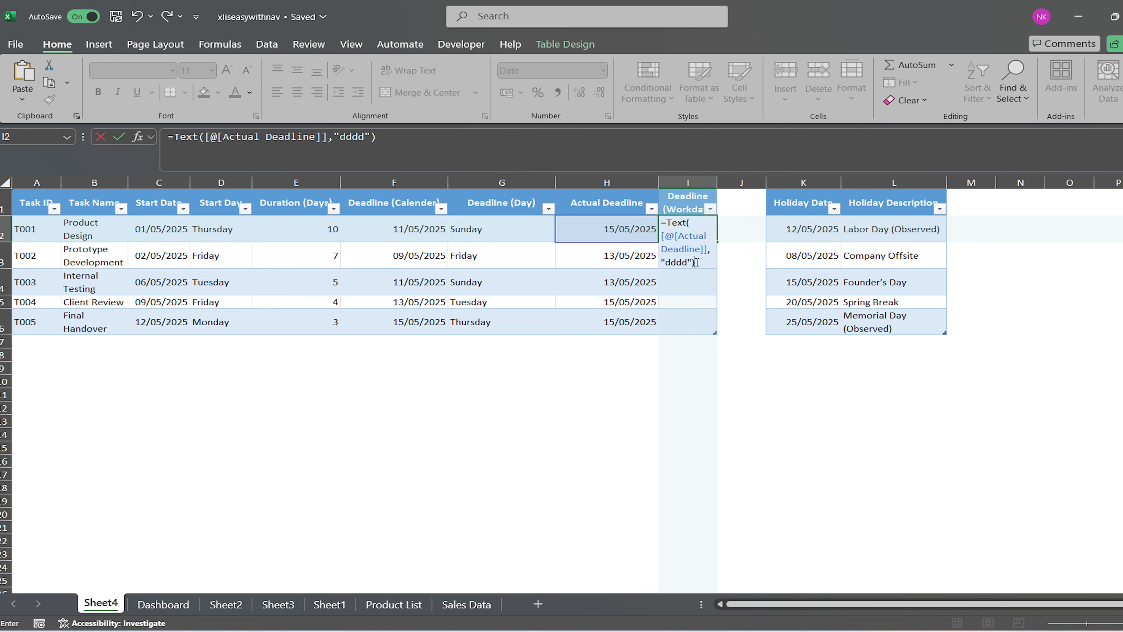
pyautogui.press('Return')
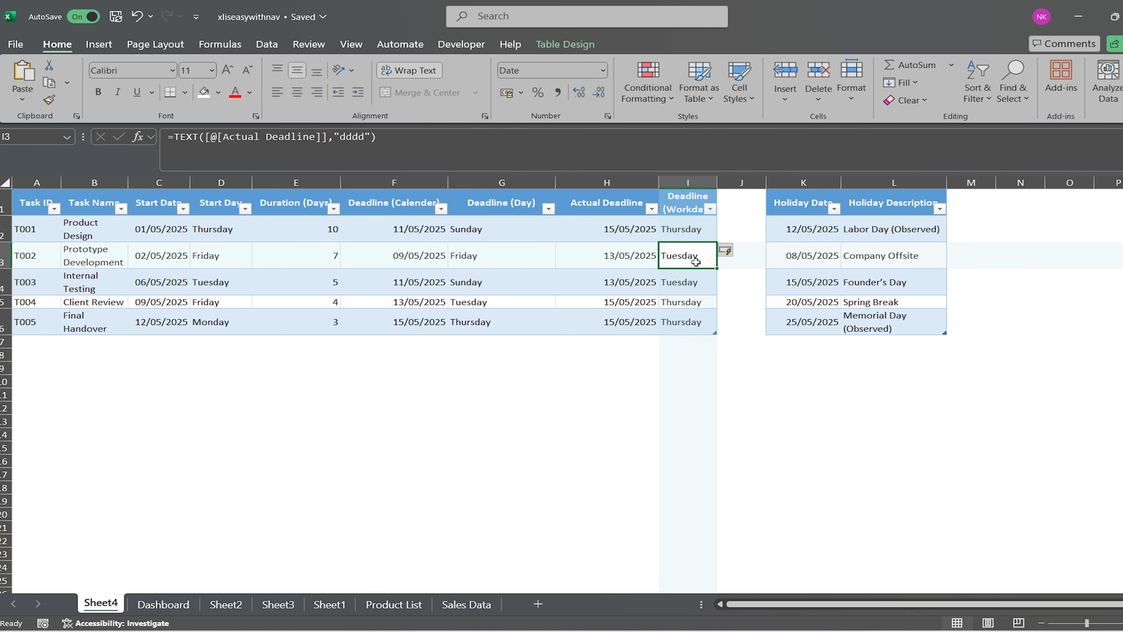
pyautogui.moveTo(686, 232); pyautogui.dragTo(692, 325)
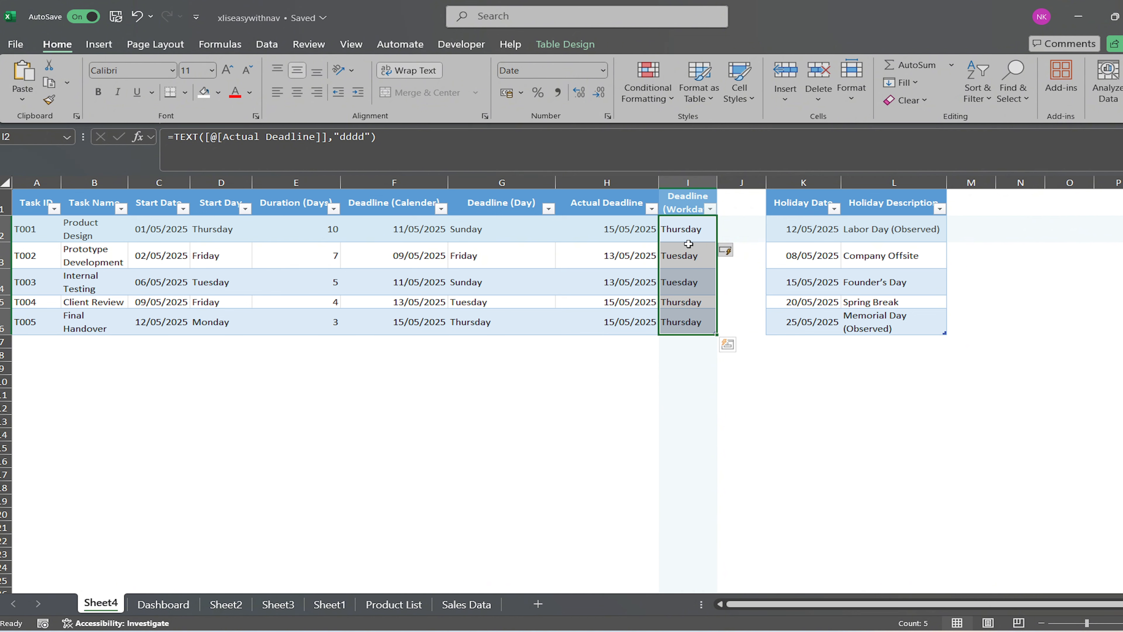
# Check the Actual Deadline dates against the holiday list and add Table4[Holiday Date] as the holidays argument of the WORKDAY formula in H2.
pyautogui.click(623, 230)
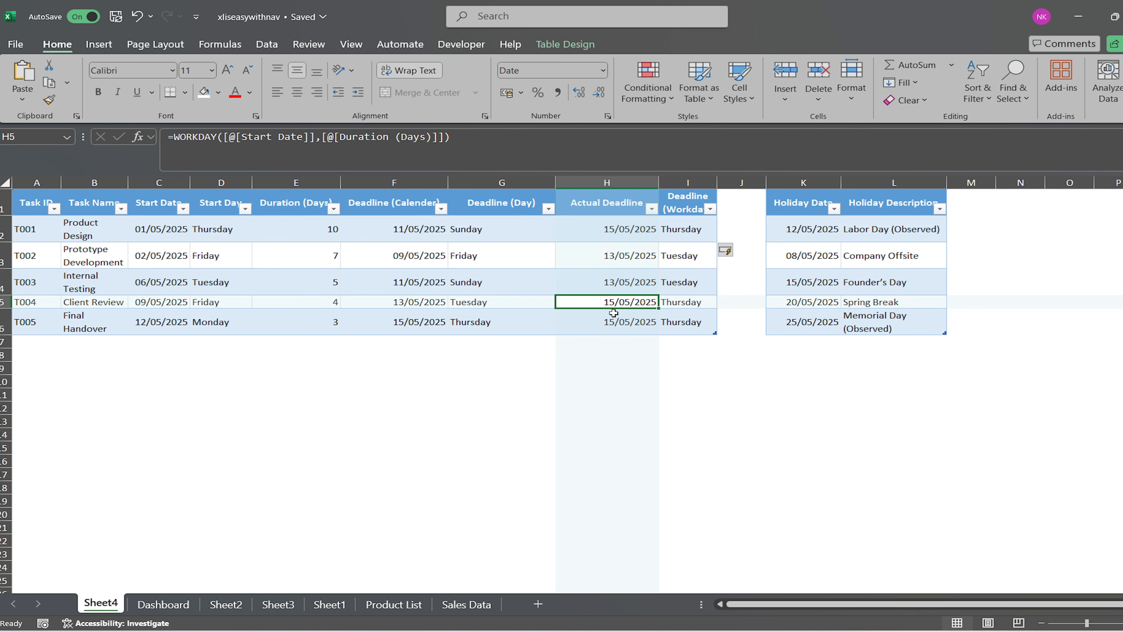
pyautogui.click(795, 288)
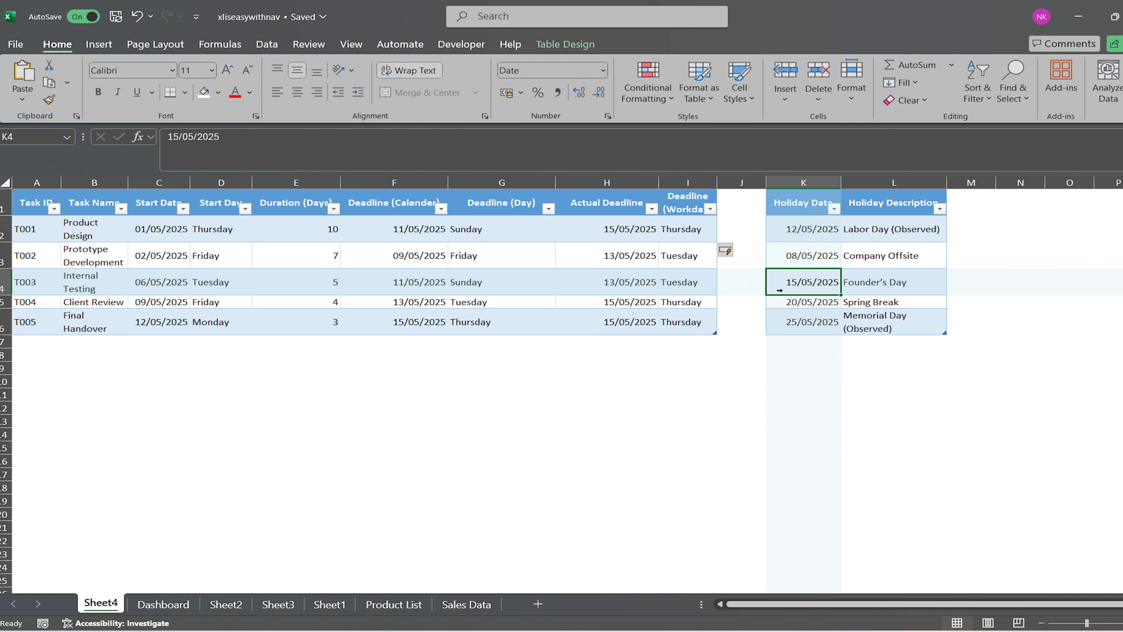
pyautogui.click(625, 233)
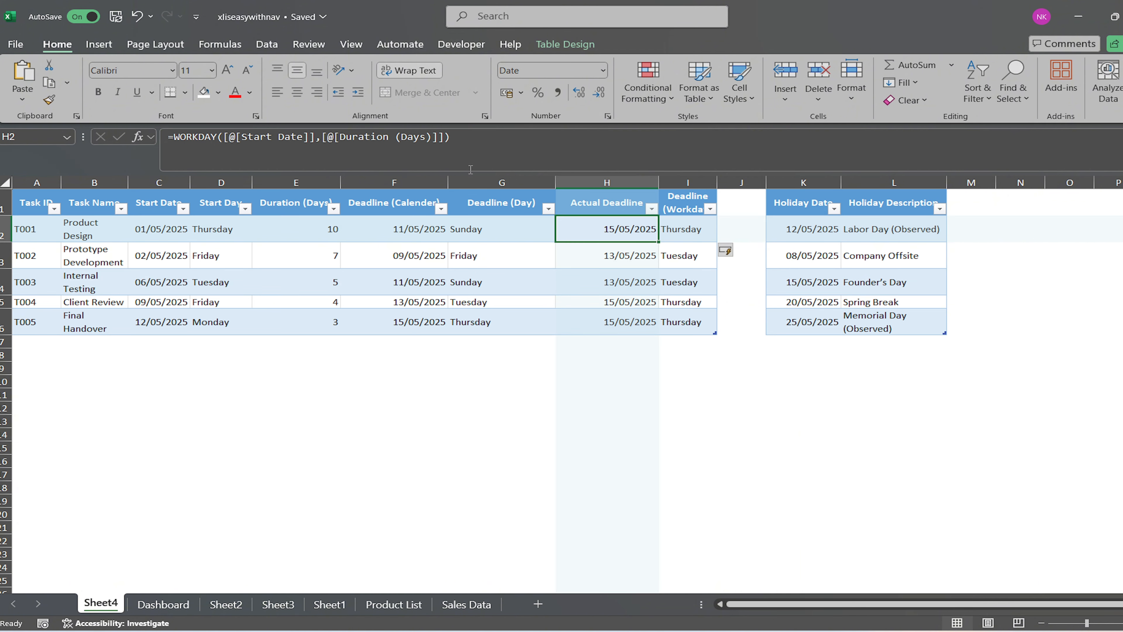
pyautogui.click(460, 140)
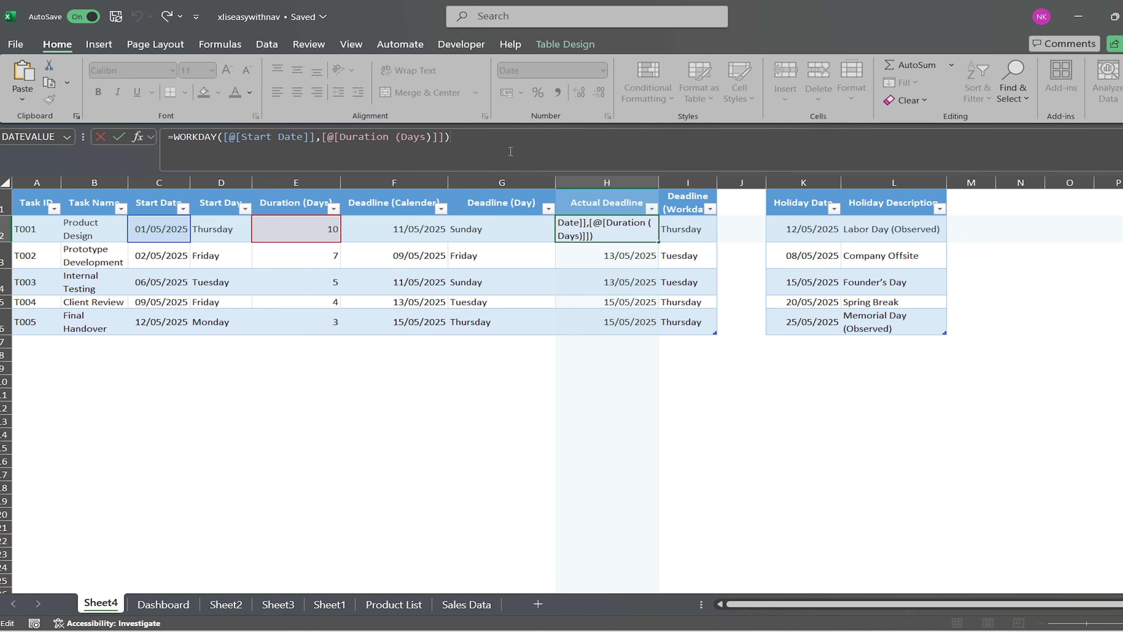
pyautogui.press('F2')
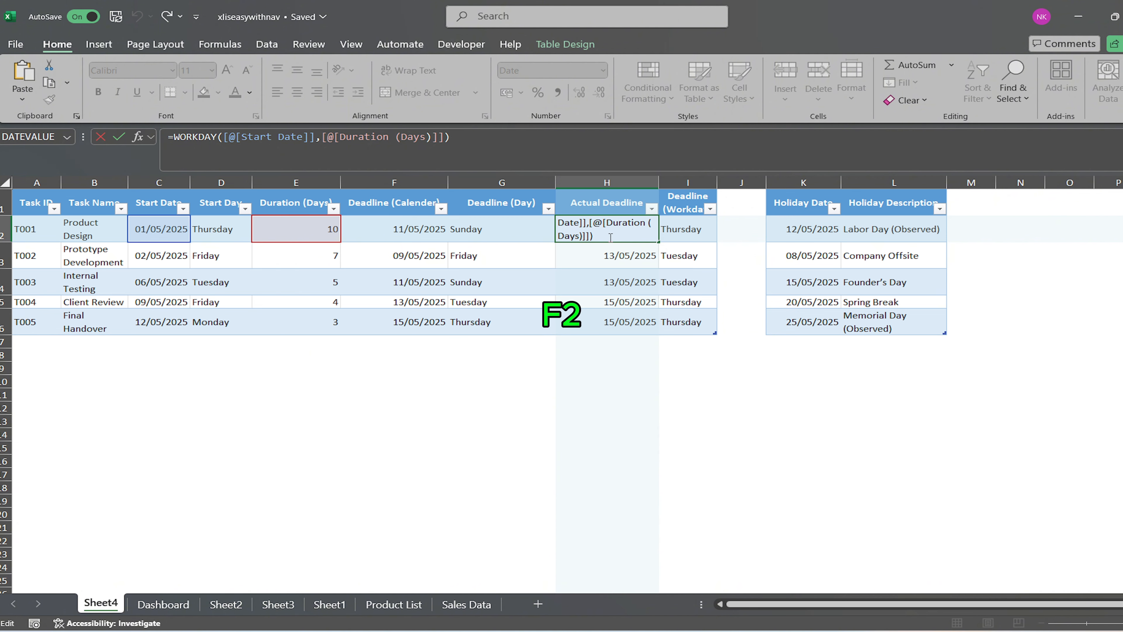
pyautogui.press('BackSpace')
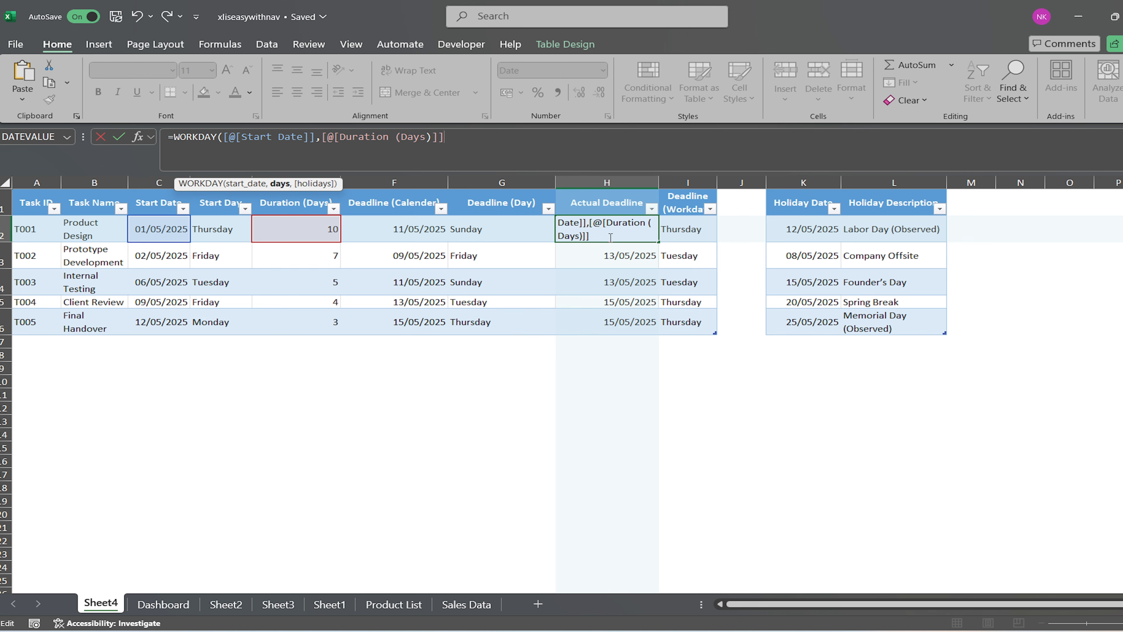
pyautogui.write(',')
pyautogui.moveTo(809, 221); pyautogui.dragTo(797, 319)
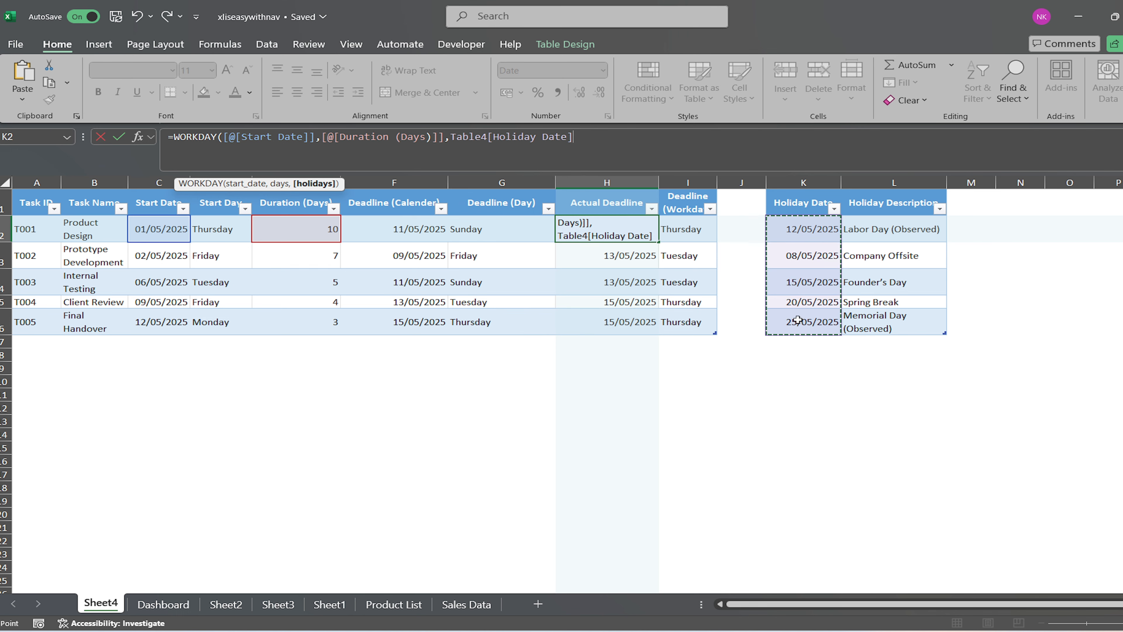
pyautogui.write(')')
pyautogui.press('Return')
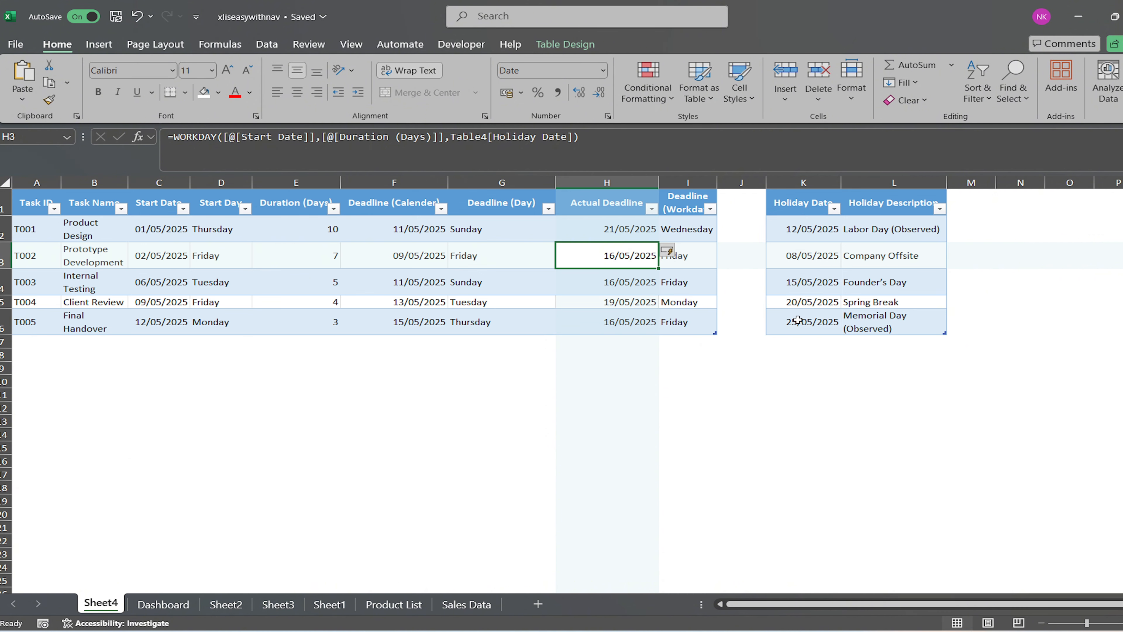
# Review the recalculated Actual Deadline dates and examine which ranges the WORKDAY formula in H2 references, including the holiday dates.
pyautogui.click(618, 221)
pyautogui.moveTo(620, 231); pyautogui.dragTo(627, 320)
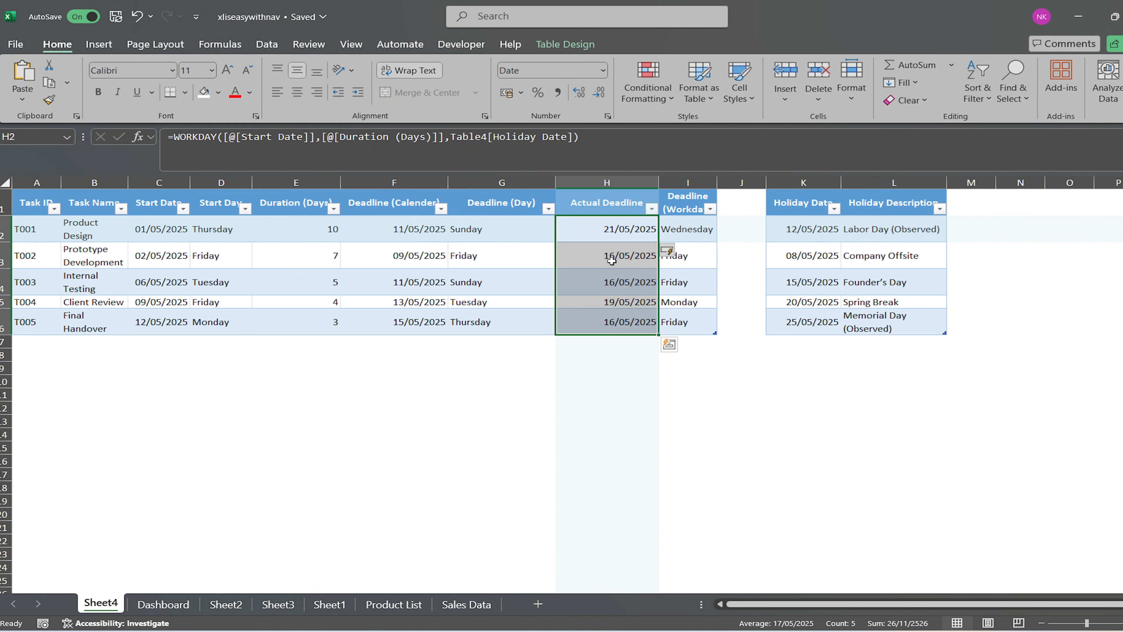
pyautogui.click(616, 231)
pyautogui.click(600, 142)
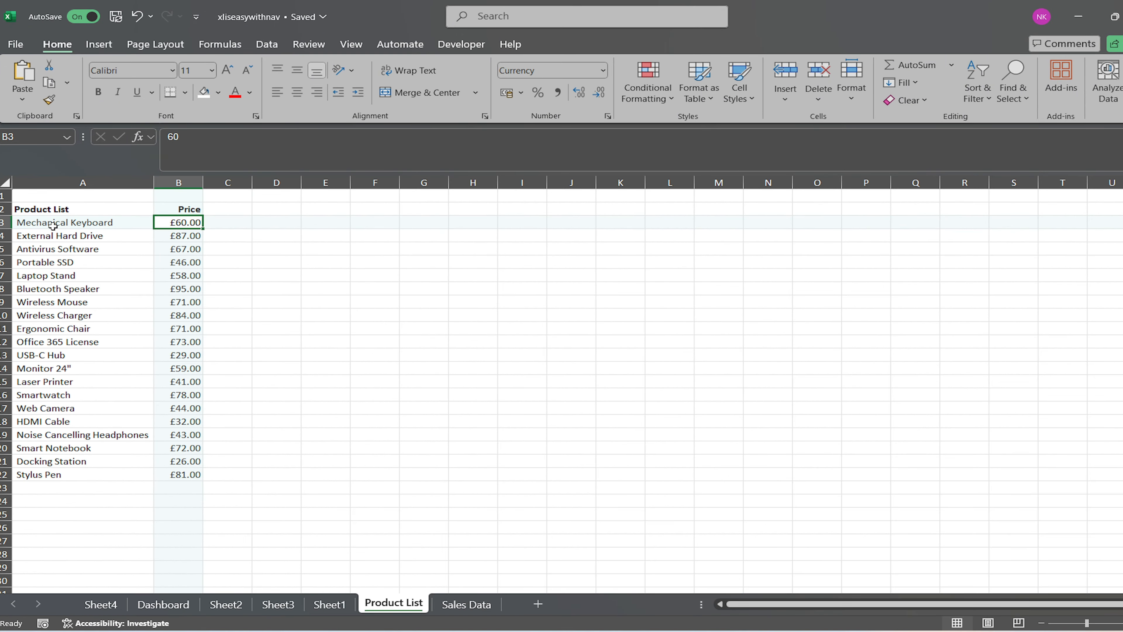
# On the Product List sheet, convert the product and price range A2:B22 into a table with headers.
pyautogui.click(49, 209)
pyautogui.moveTo(48, 209); pyautogui.dragTo(190, 474)
pyautogui.hotkey('ctrl', 't')
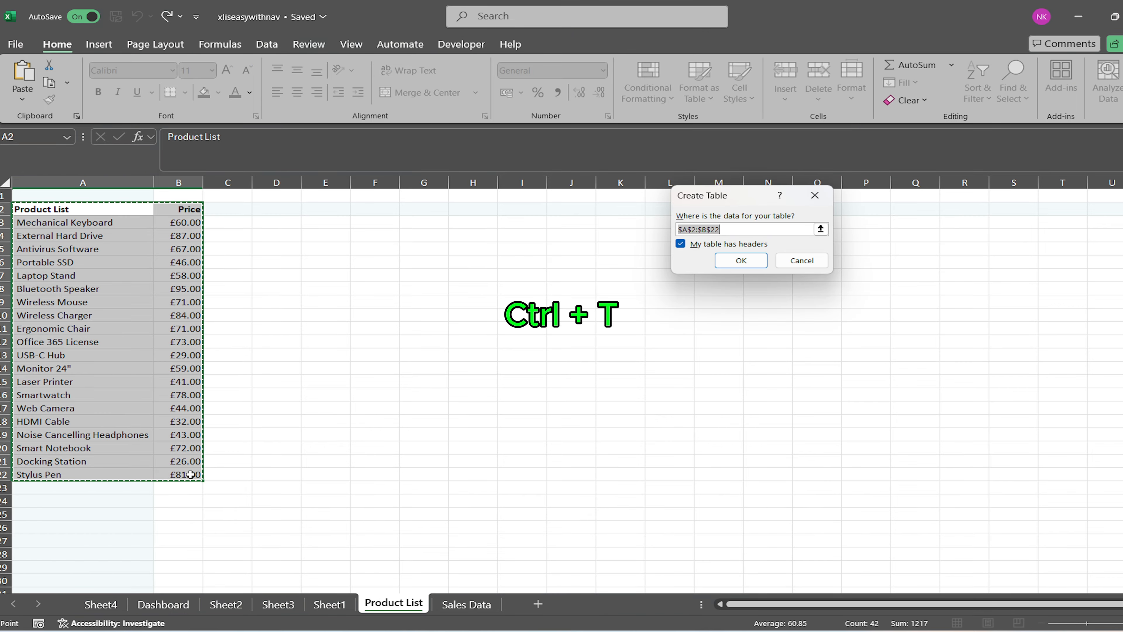
pyautogui.click(739, 261)
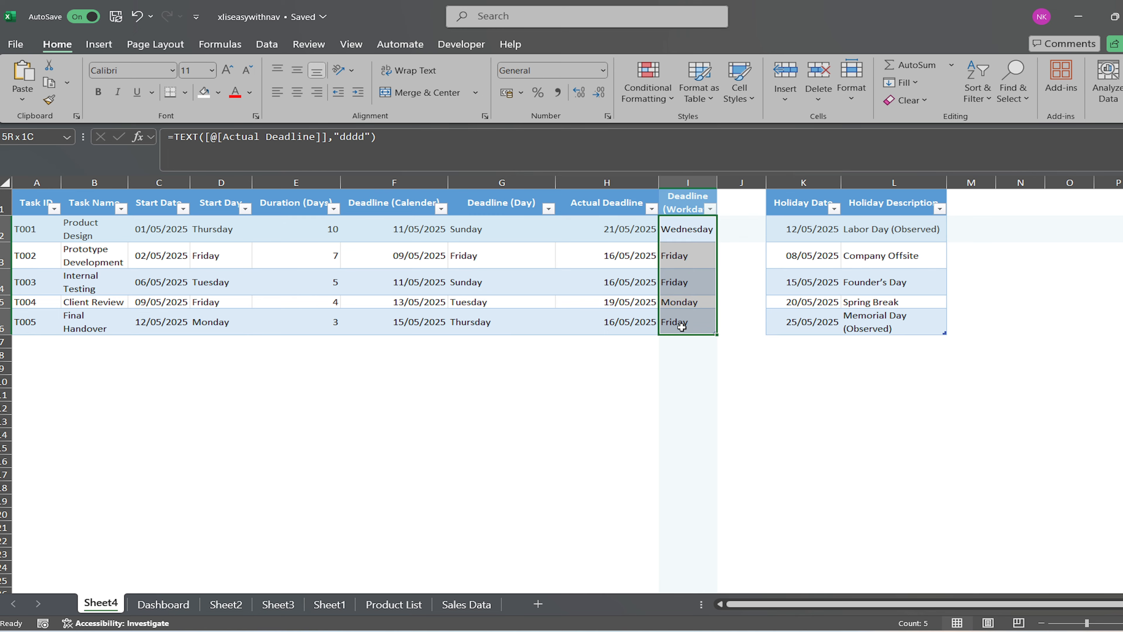
# On Sheet4, review the Actual Deadline dates and the matching Deadline (Workday) weekday names for all five tasks.
pyautogui.moveTo(628, 239); pyautogui.dragTo(666, 323)
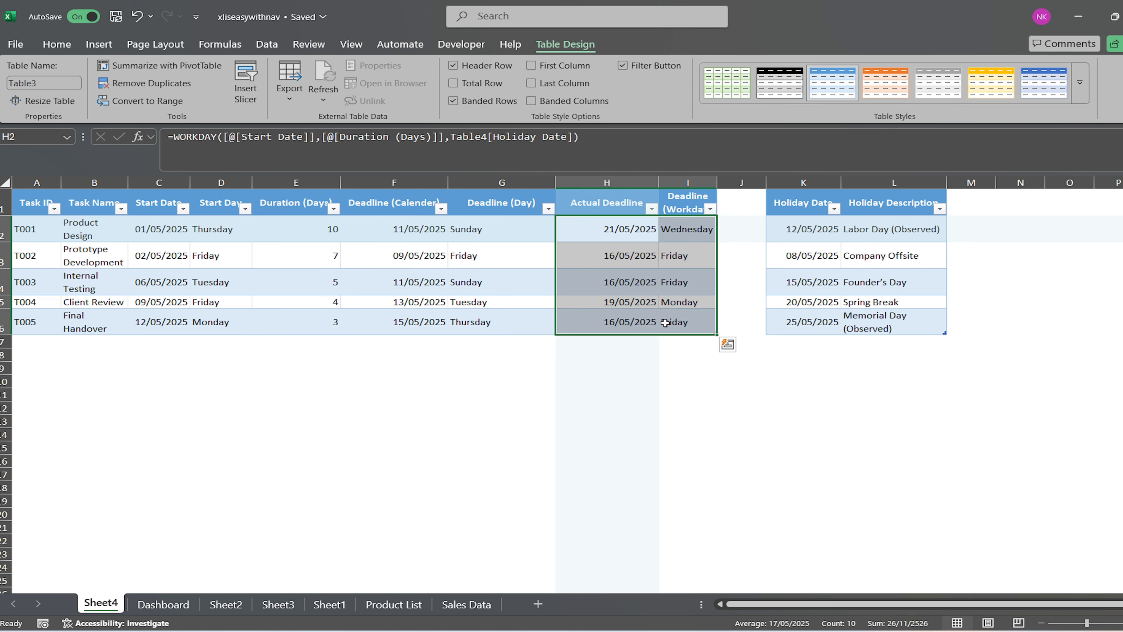
pyautogui.click(633, 380)
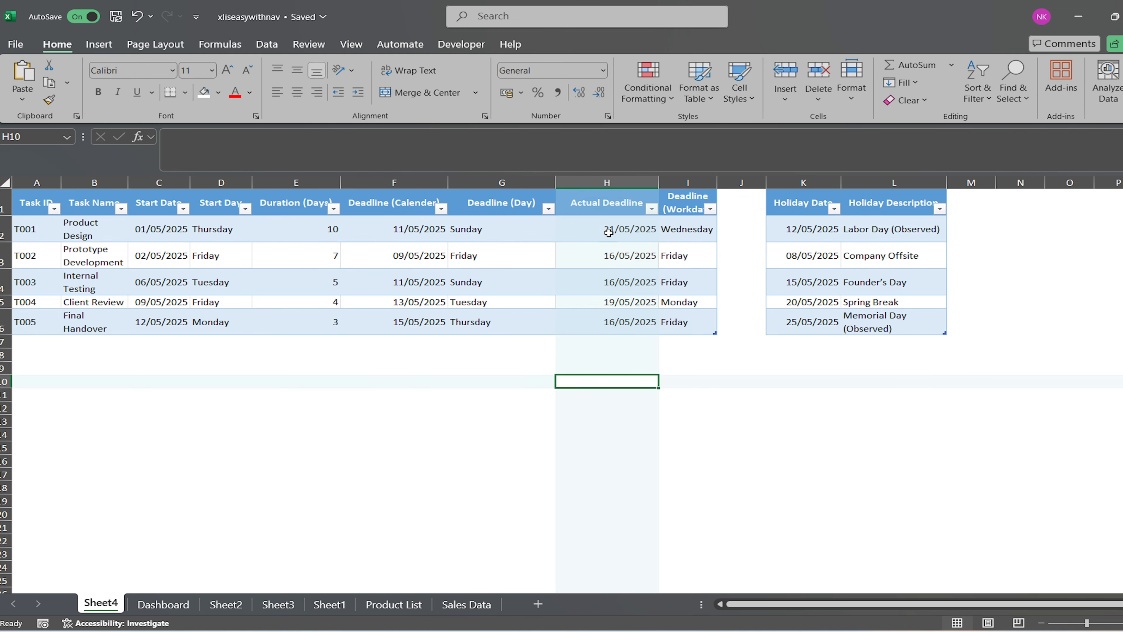
pyautogui.moveTo(609, 228); pyautogui.dragTo(594, 318)
pyautogui.click(539, 381)
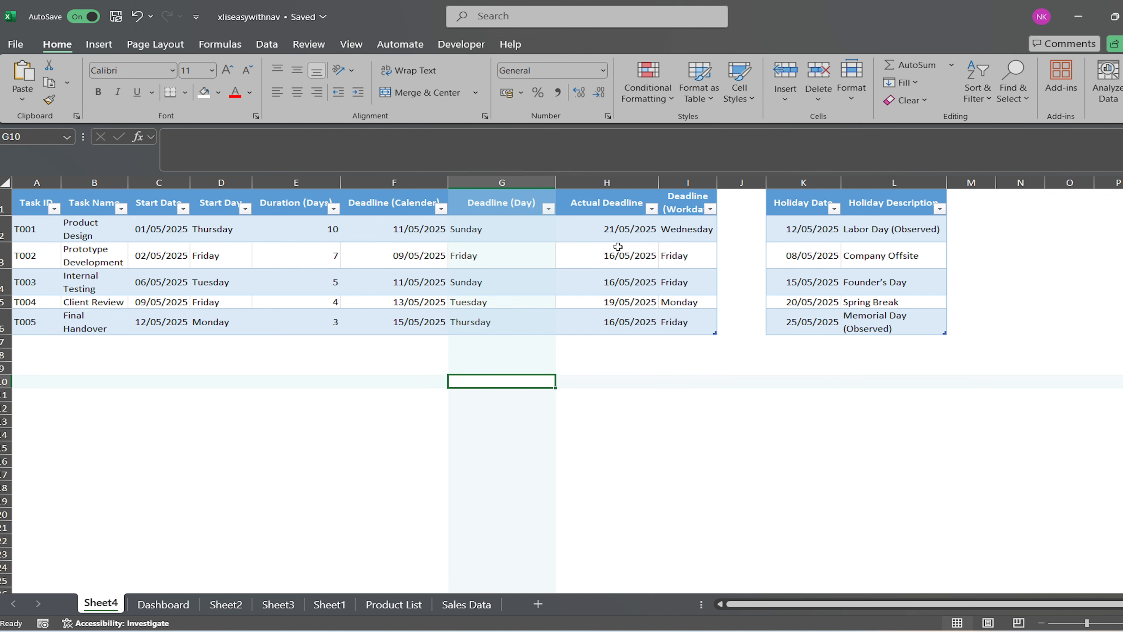
# Inspect the arguments of the WORKDAY formula behind task T001's Actual Deadline and leave the formula as it is.
pyautogui.click(624, 235)
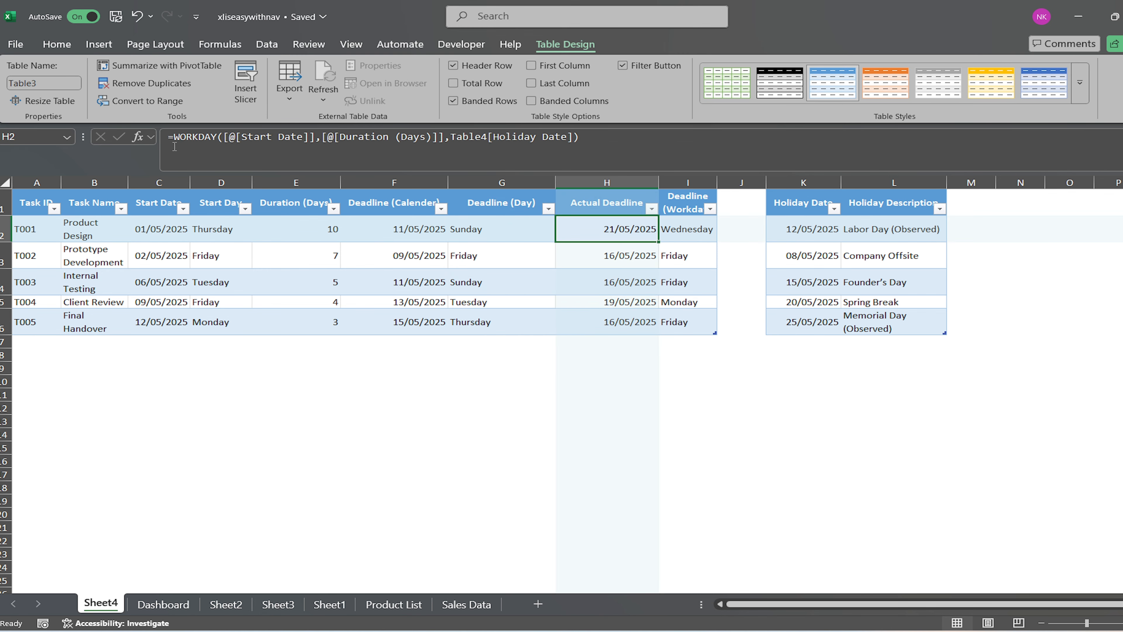
pyautogui.click(228, 138)
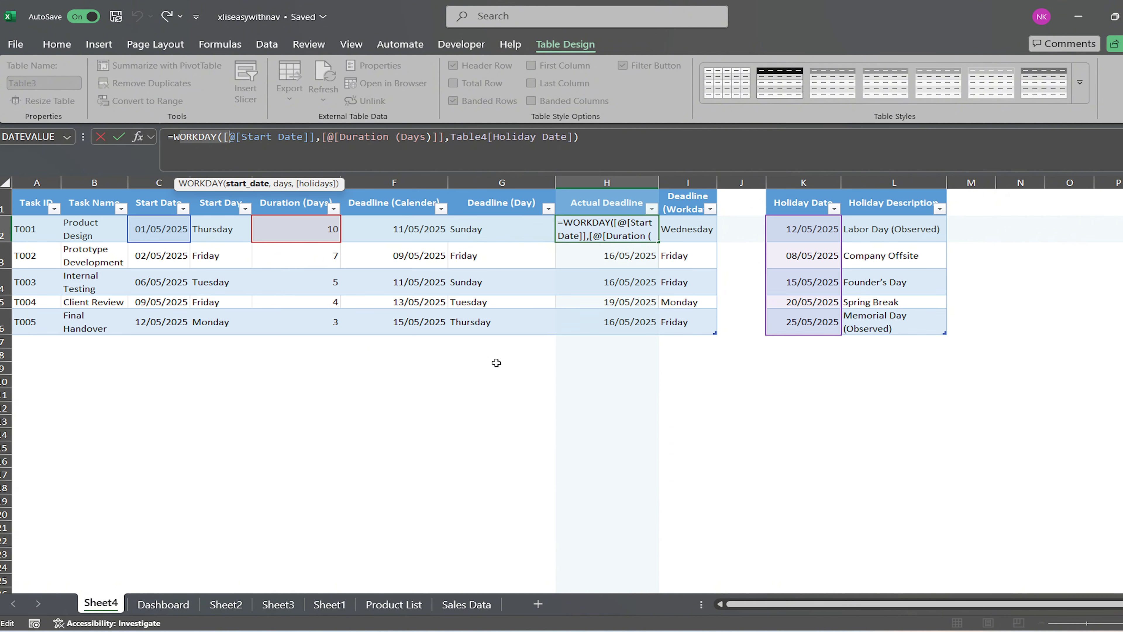
pyautogui.press('Return')
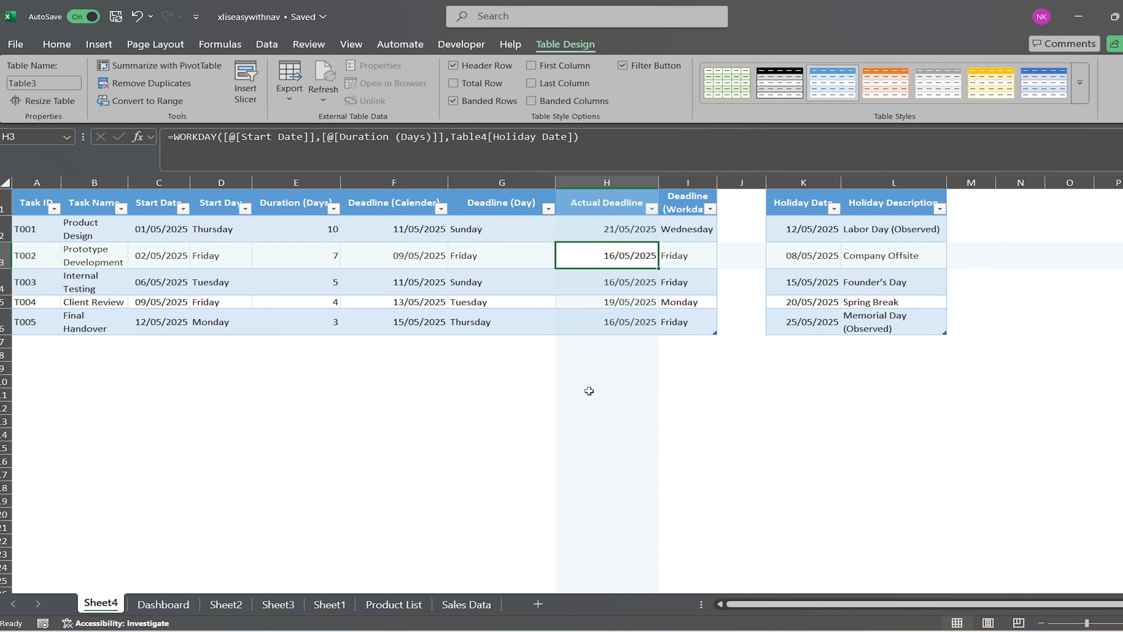